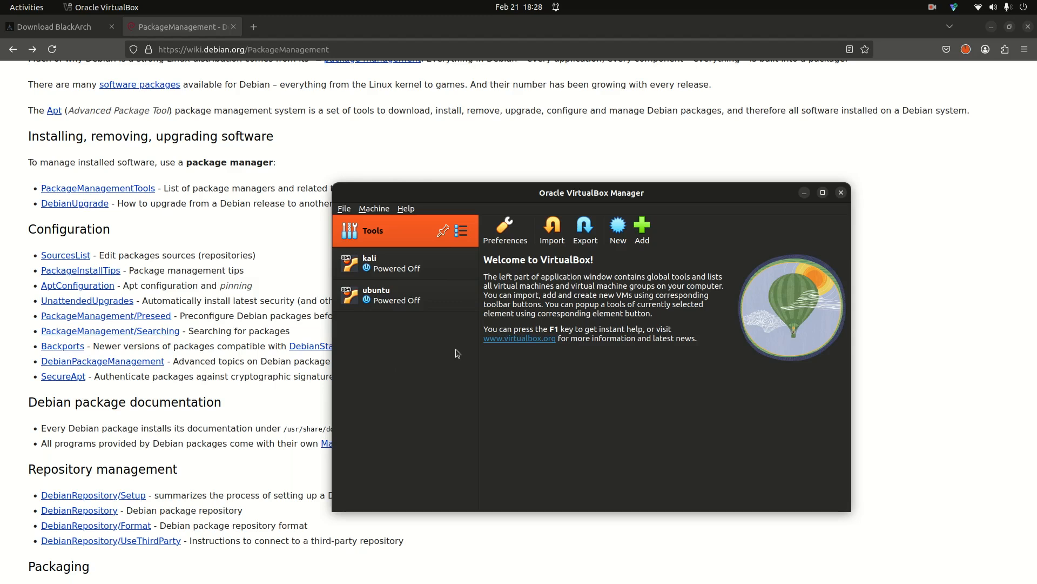
- Begin a new virtual machine in VirtualBox Manager and enter 'lmde' as its name
{"action": "left_click", "coordinate": [470, 275]}
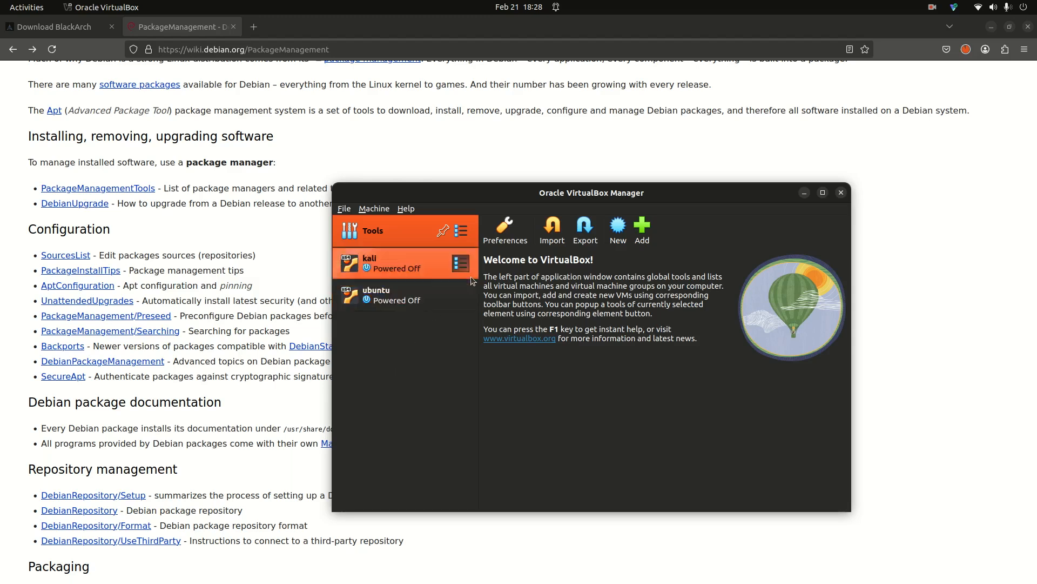
{"action": "left_click", "coordinate": [615, 227]}
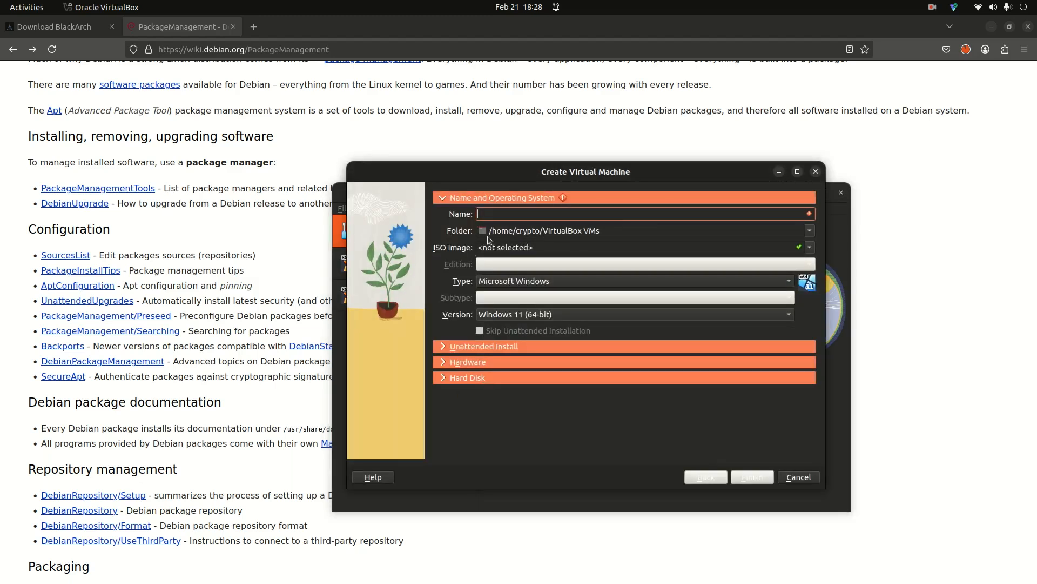
{"action": "type", "text": "l"}
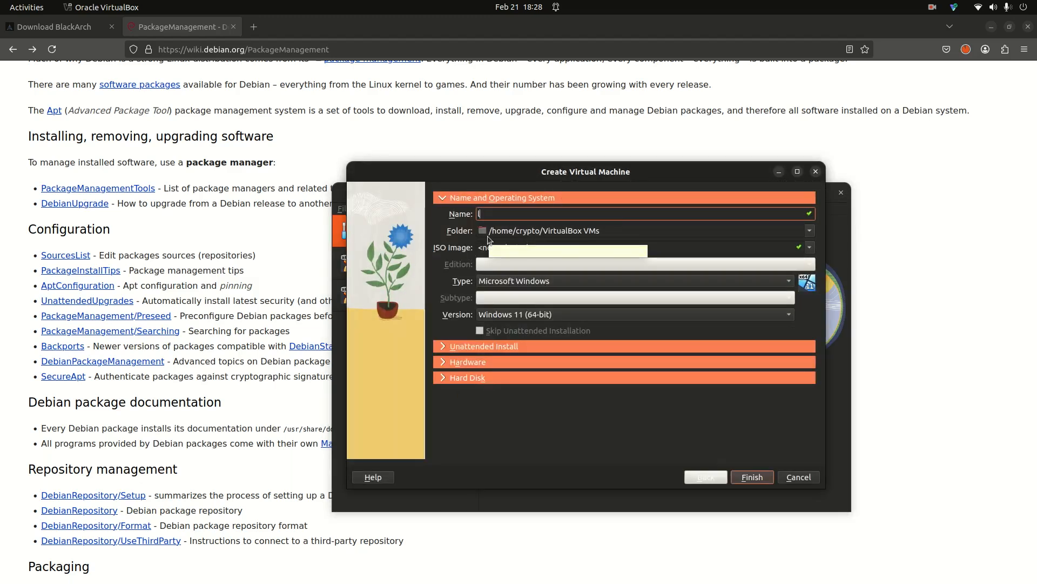
{"action": "type", "text": "mde"}
- Try loading the linuxmint website in a new Firefox tab, then go back from the error page
{"action": "left_click", "coordinate": [255, 28]}
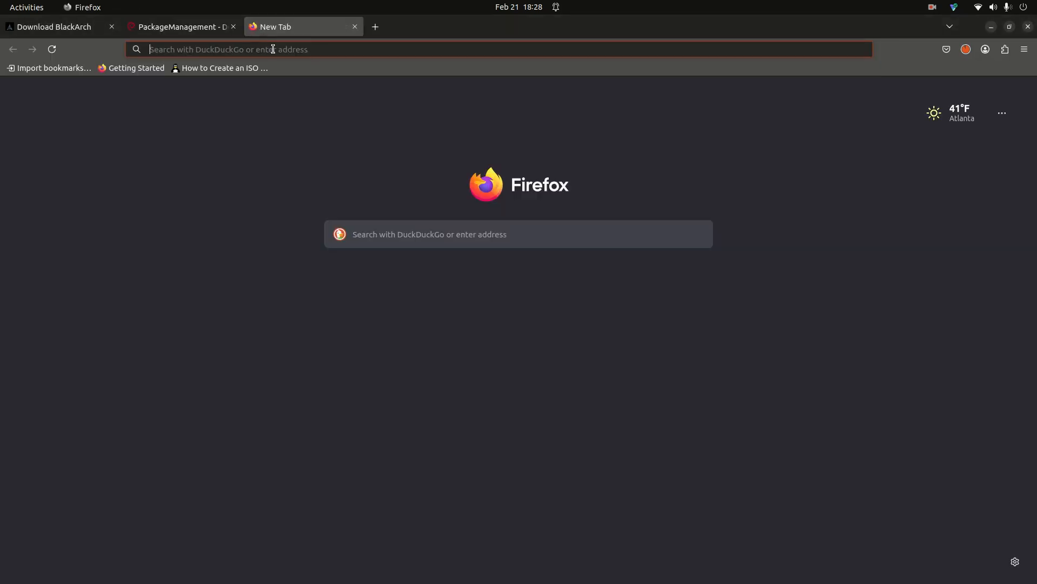
{"action": "left_click", "coordinate": [273, 49]}
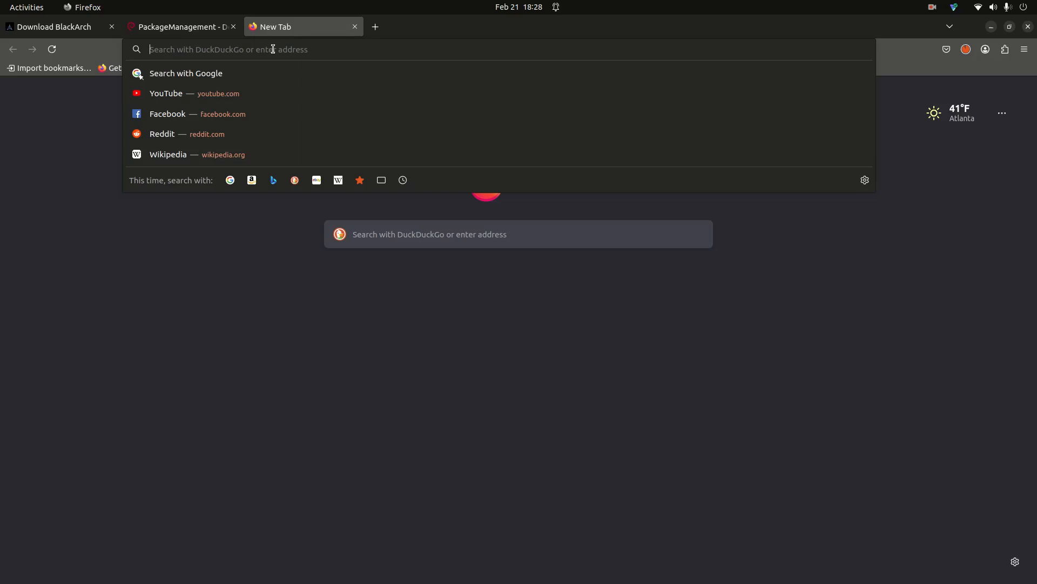
{"action": "type", "text": "h"}
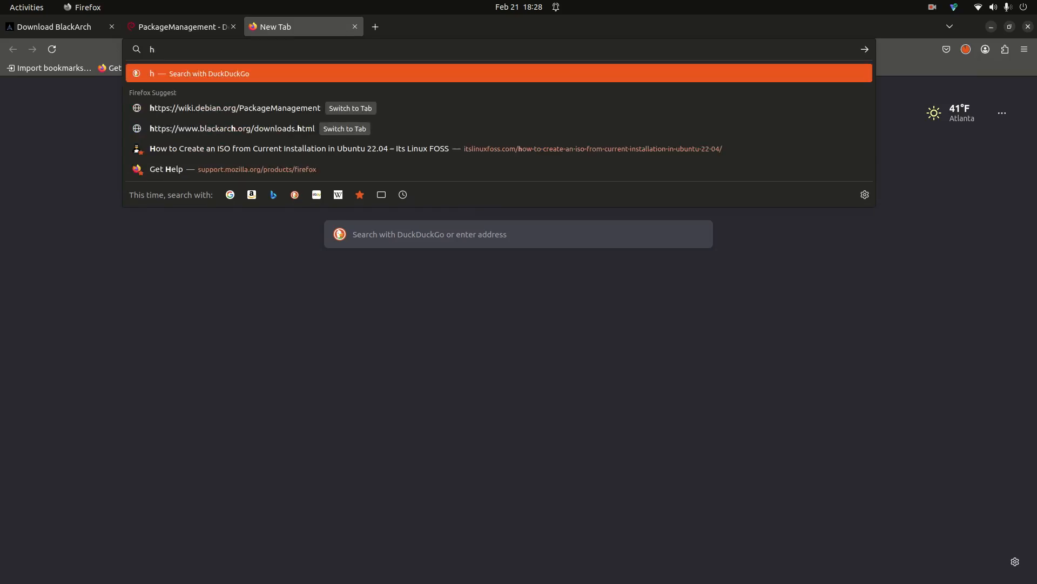
{"action": "type", "text": "ttps:"}
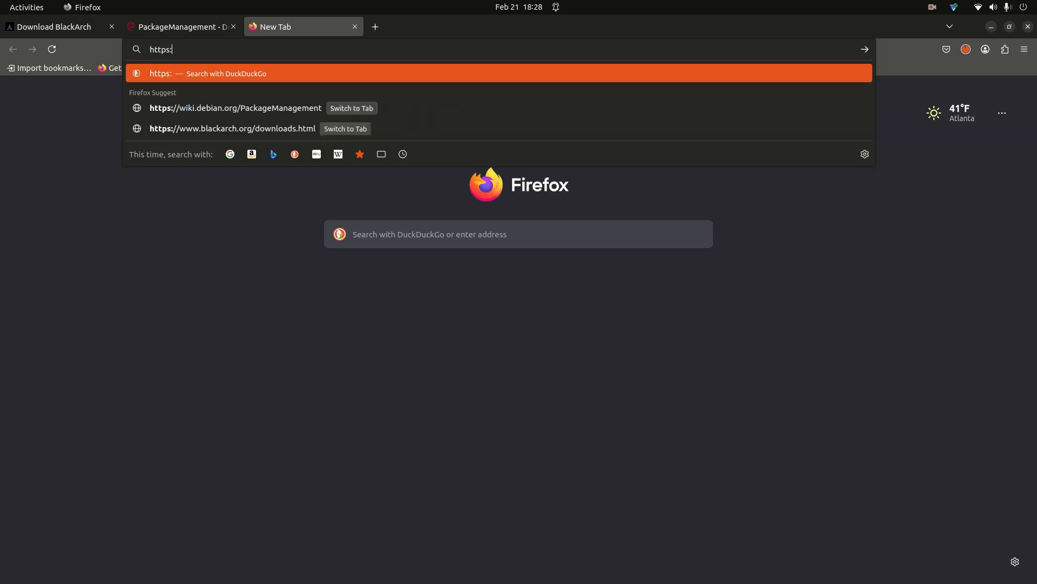
{"action": "type", "text": "//"}
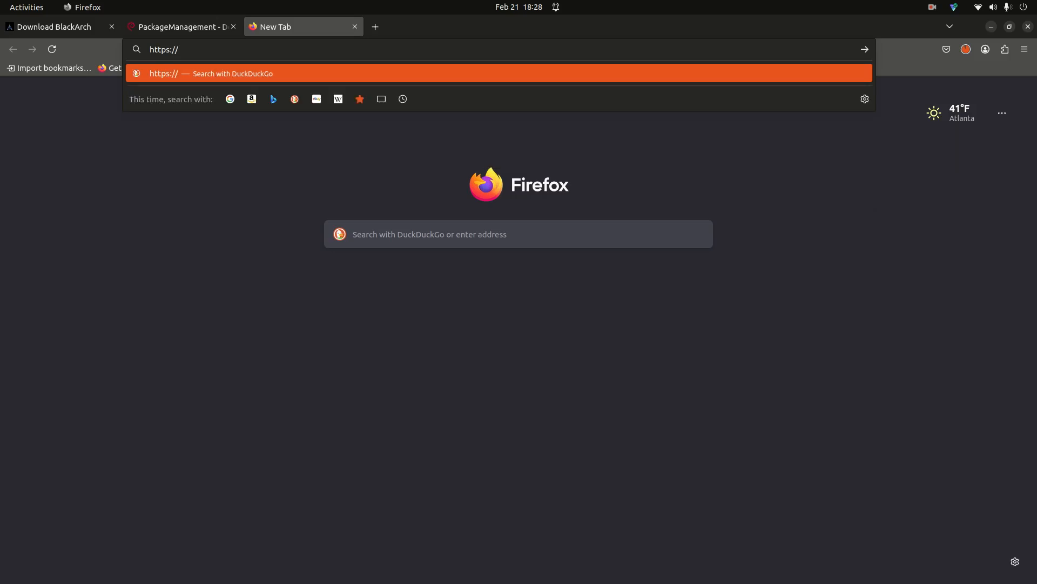
{"action": "type", "text": "linu"}
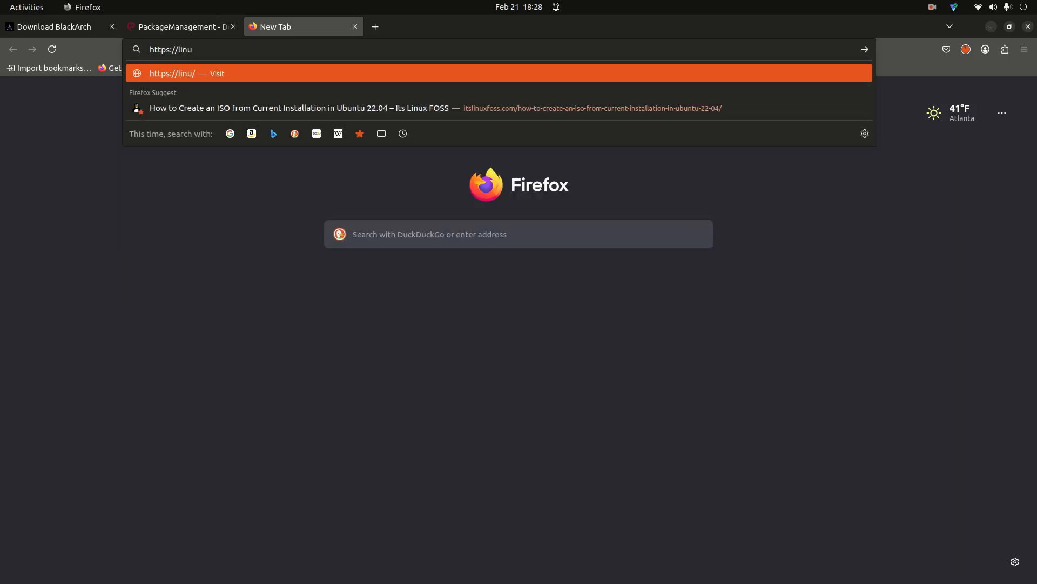
{"action": "type", "text": "xmint"}
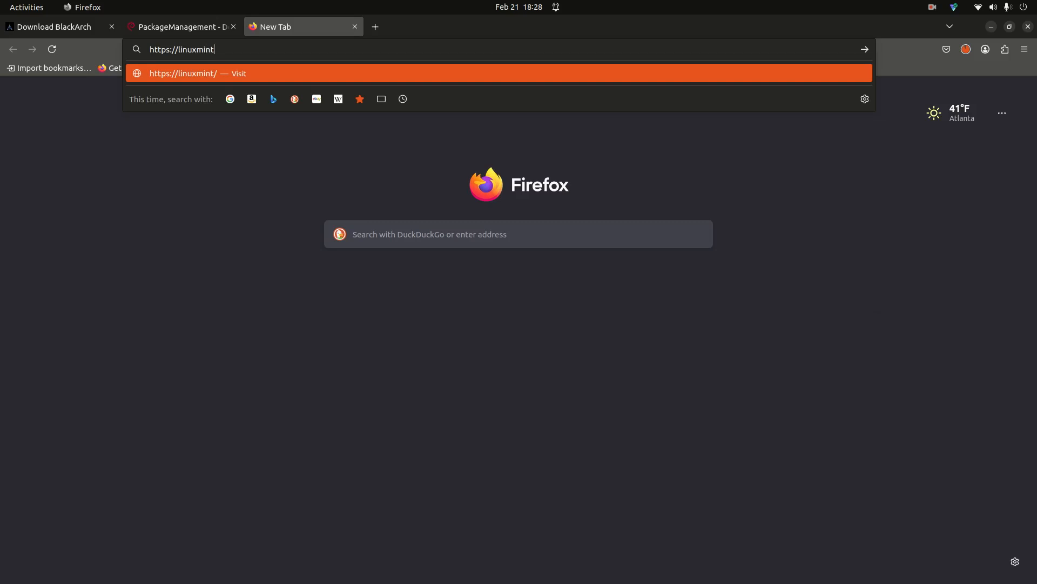
{"action": "key", "text": "Return"}
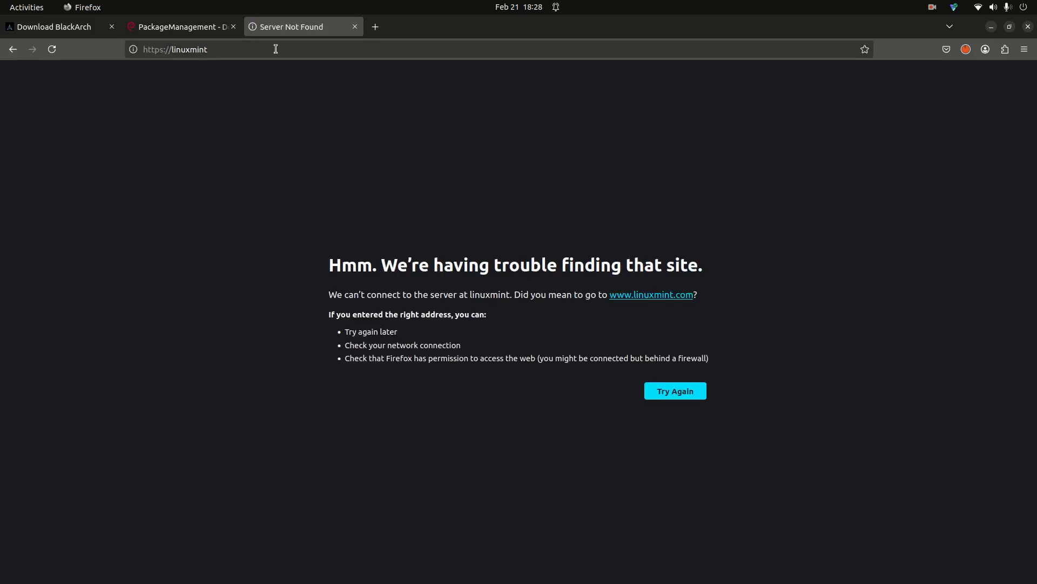
{"action": "left_click", "coordinate": [13, 51]}
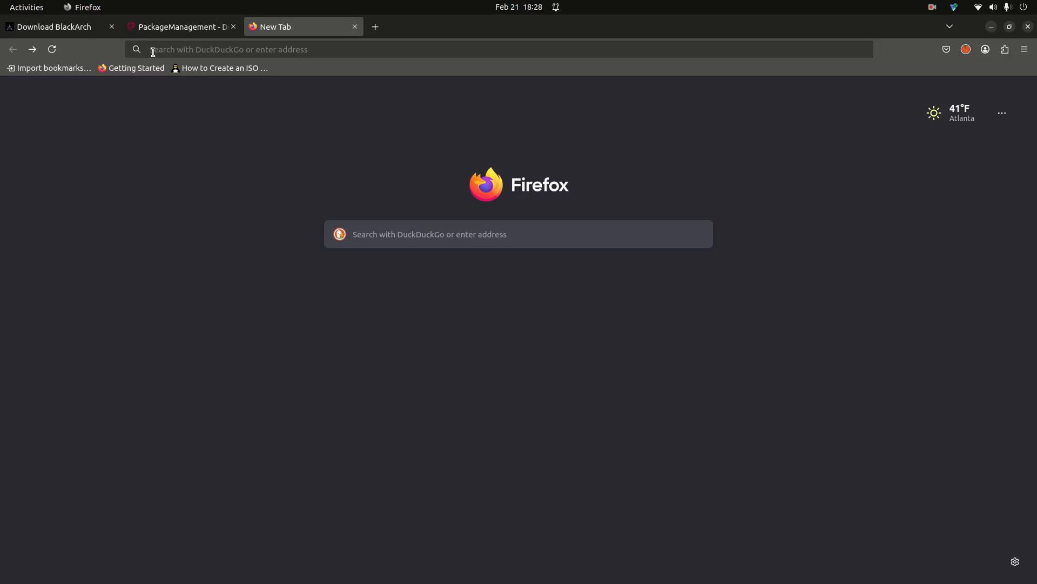
- Search for 'lmde', open the Download LMDE 6 page, then return to VirtualBox
{"action": "left_click", "coordinate": [399, 233]}
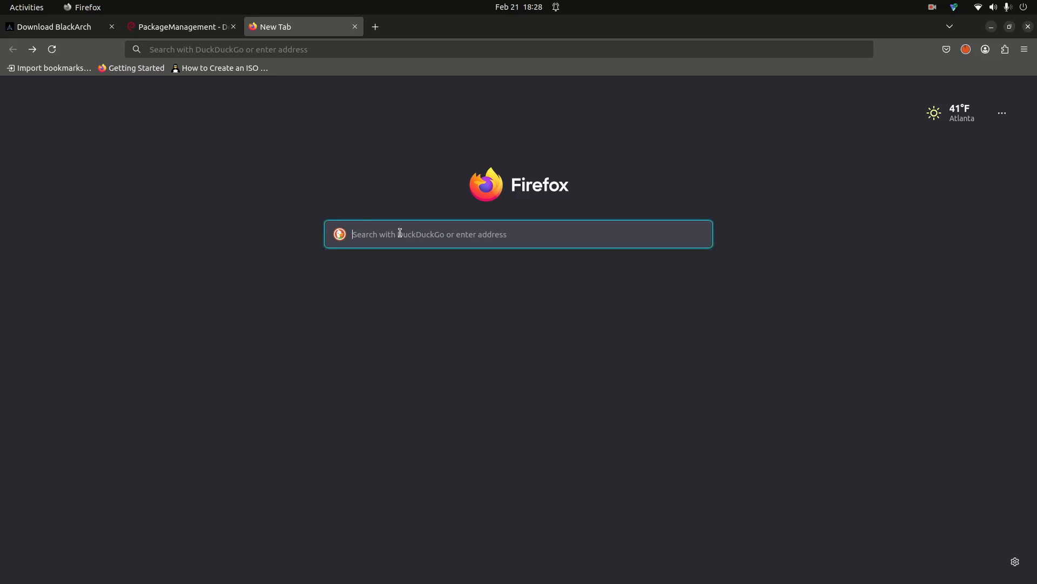
{"action": "type", "text": "lmde"}
{"action": "key", "text": "Return"}
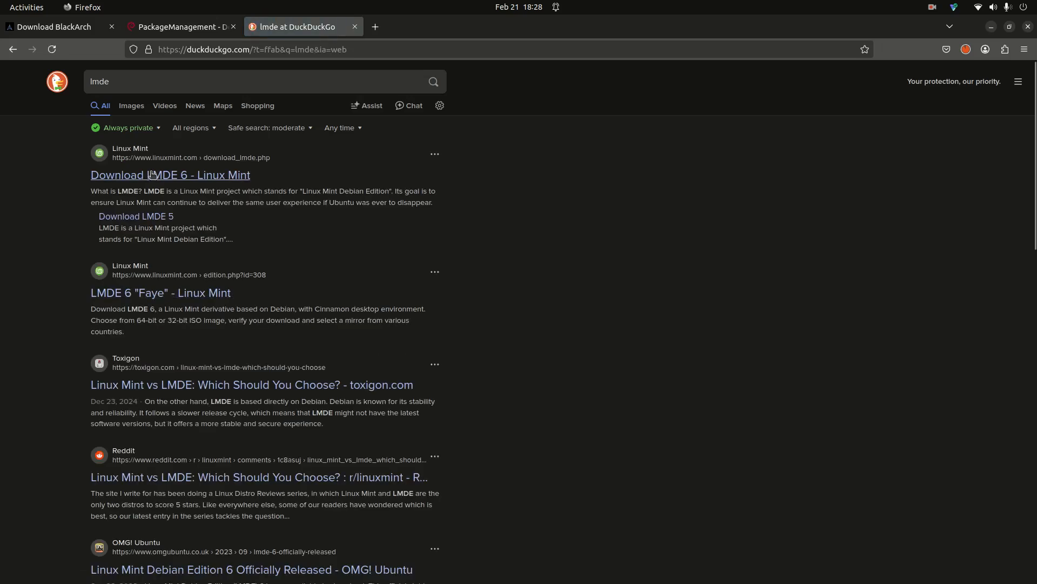
{"action": "left_click", "coordinate": [152, 176]}
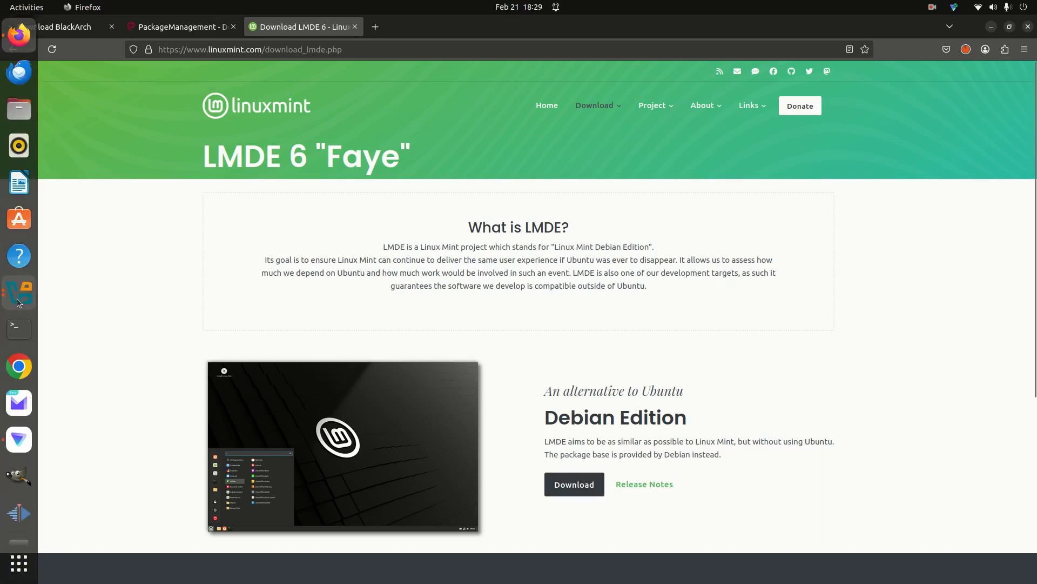
{"action": "left_click", "coordinate": [18, 295]}
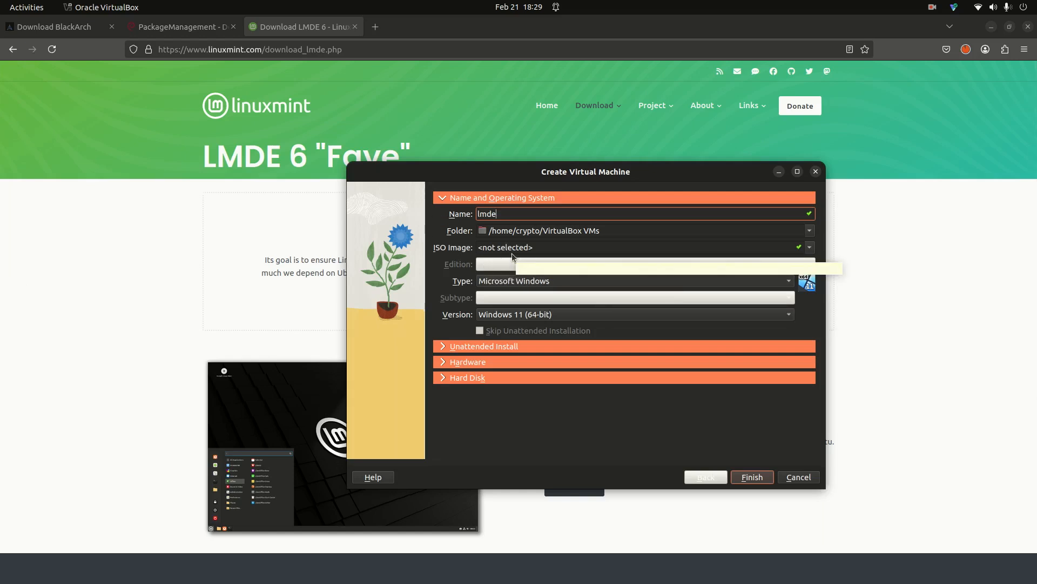
- Choose the Linux Mint 22.1 Cinnamon ISO, with 4096 MB base memory and 2 processors
{"action": "left_click", "coordinate": [810, 248]}
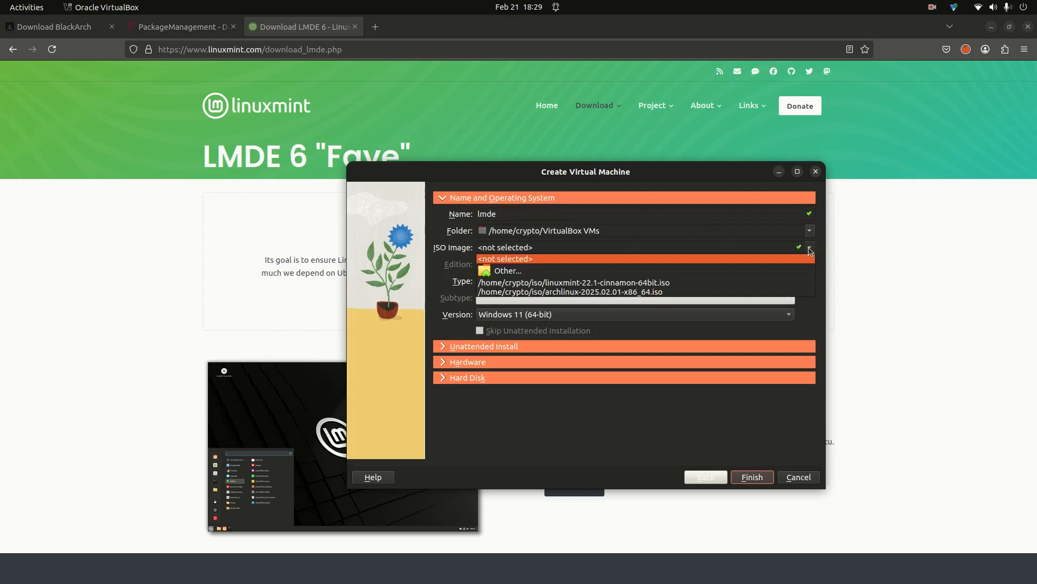
{"action": "left_click", "coordinate": [559, 283]}
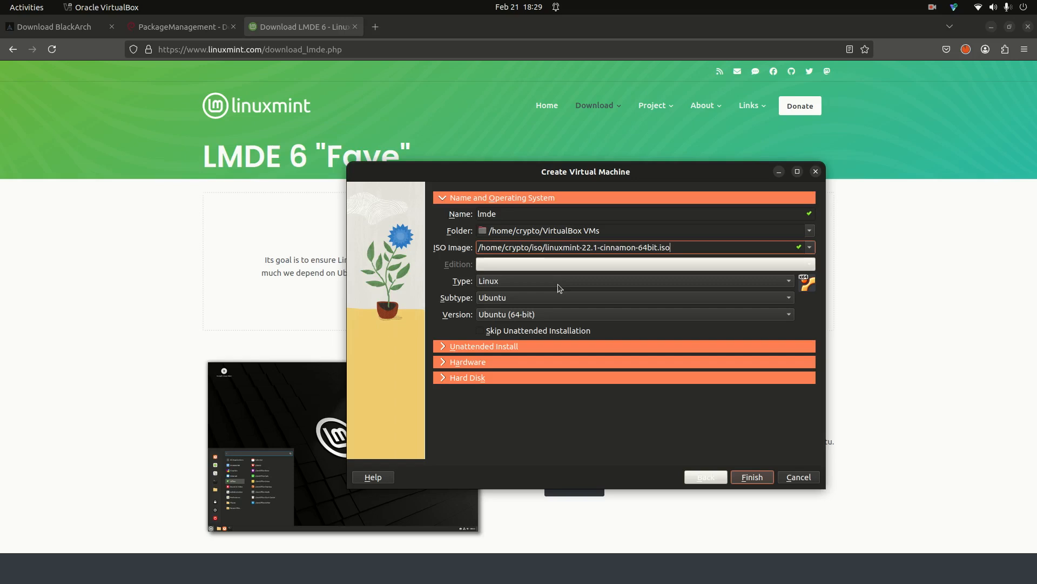
{"action": "left_click", "coordinate": [442, 365]}
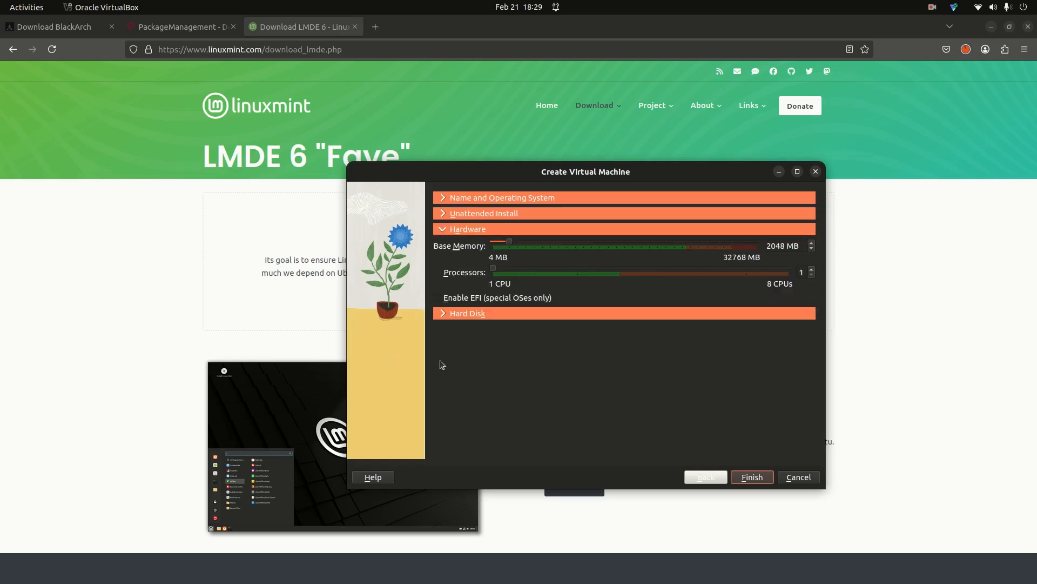
{"action": "left_click", "coordinate": [776, 246]}
{"action": "double_click", "coordinate": [776, 245]}
{"action": "type", "text": "4096"}
{"action": "left_click", "coordinate": [812, 270]}
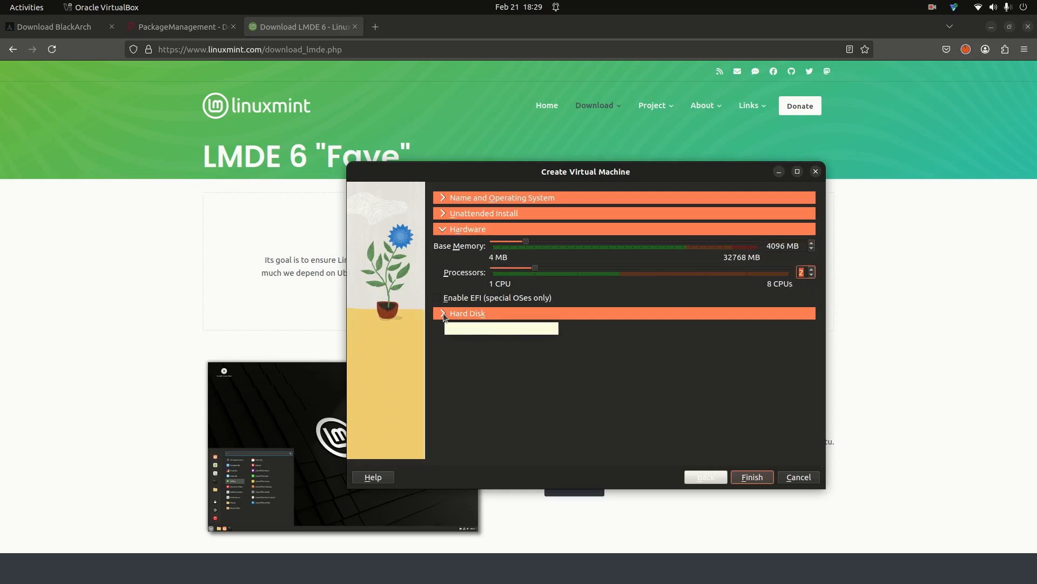
- Set the virtual hard disk size to 50 GB and finish creating the lmde VM
{"action": "left_click", "coordinate": [443, 315]}
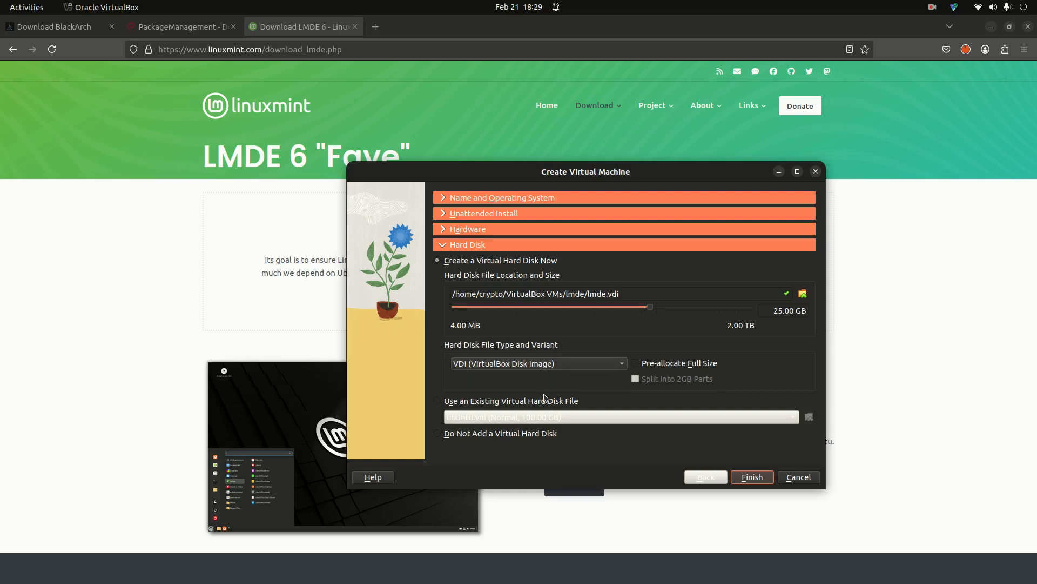
{"action": "double_click", "coordinate": [787, 294]}
{"action": "double_click", "coordinate": [787, 311]}
{"action": "type", "text": "50"}
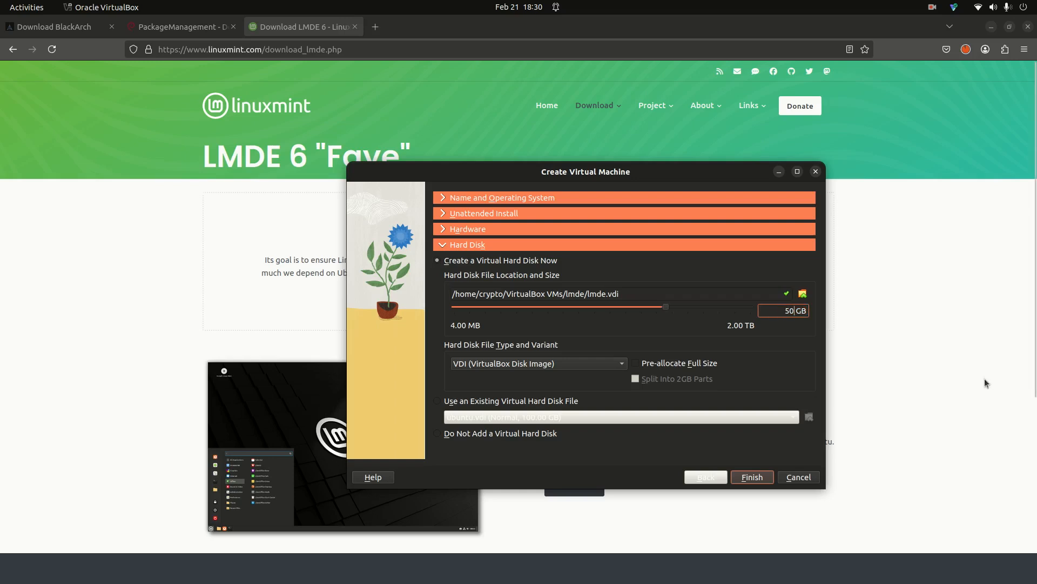
{"action": "left_click", "coordinate": [744, 479]}
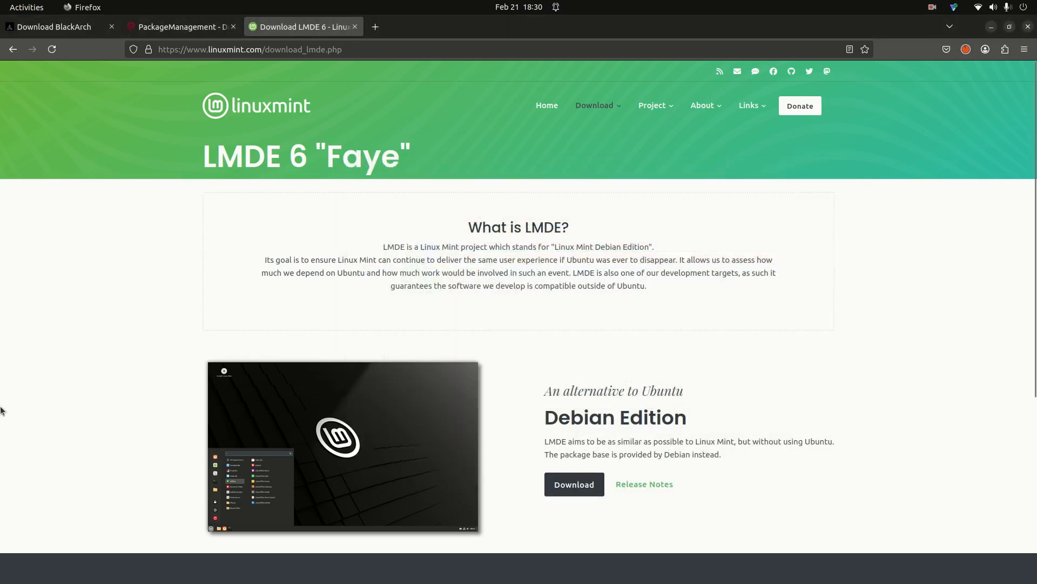
- Bring up VirtualBox Manager and power on the lmde VM
{"action": "mouse_move", "coordinate": [2, 410]}
{"action": "scroll", "coordinate": [19, 513], "scroll_direction": "down", "scroll_amount": 2}
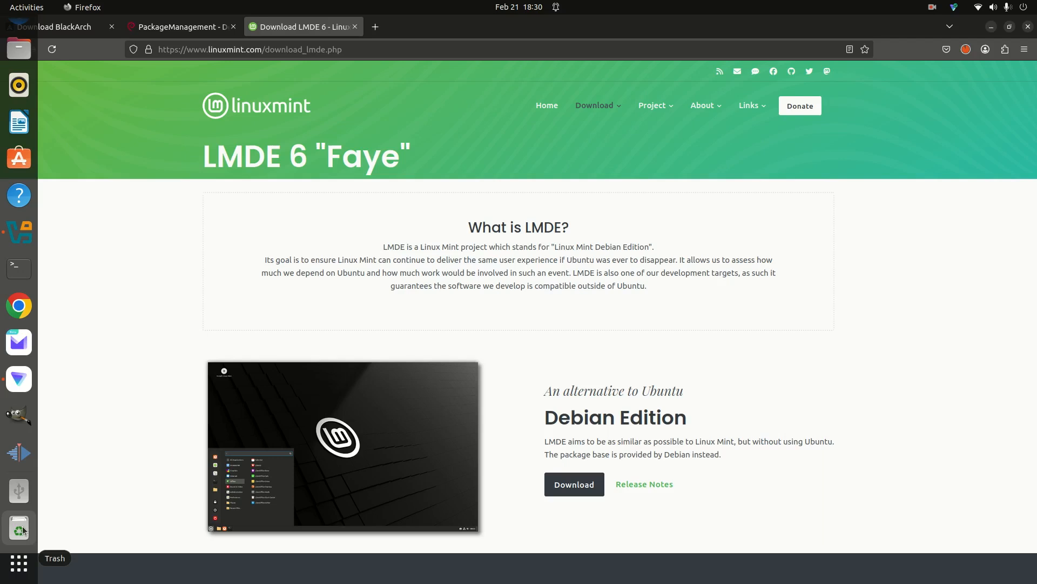
{"action": "left_click", "coordinate": [35, 239]}
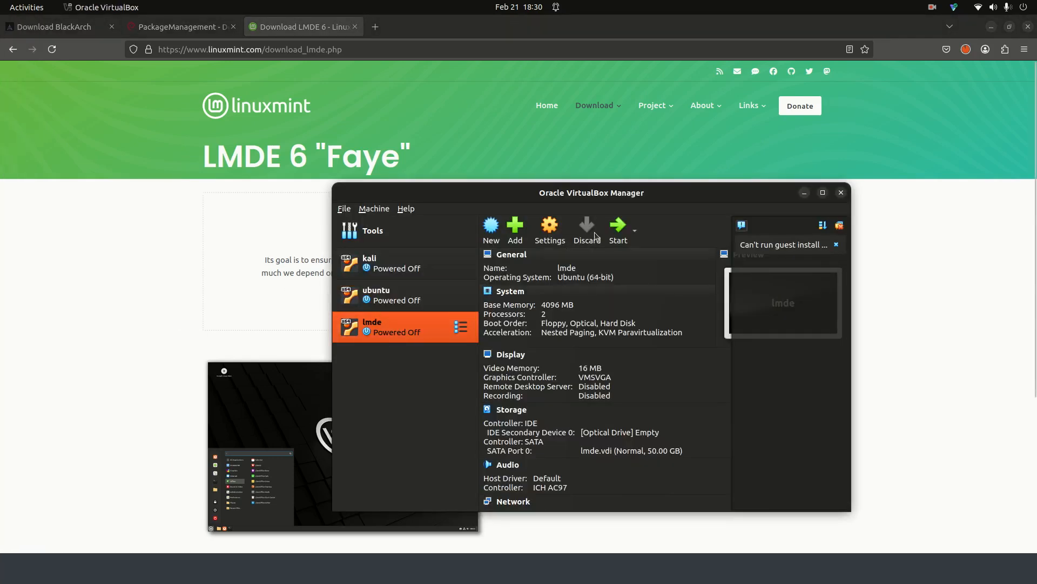
{"action": "left_click", "coordinate": [617, 226]}
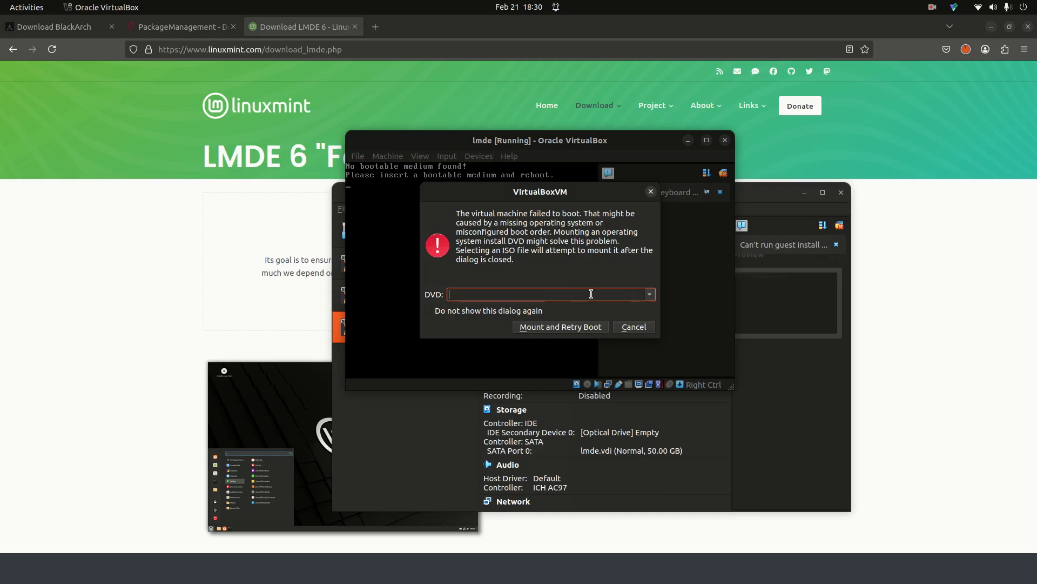
- Mount the Linux Mint 22.1 ISO as the boot DVD, retry boot, and boot Linux Mint immediately
{"action": "left_click", "coordinate": [650, 294]}
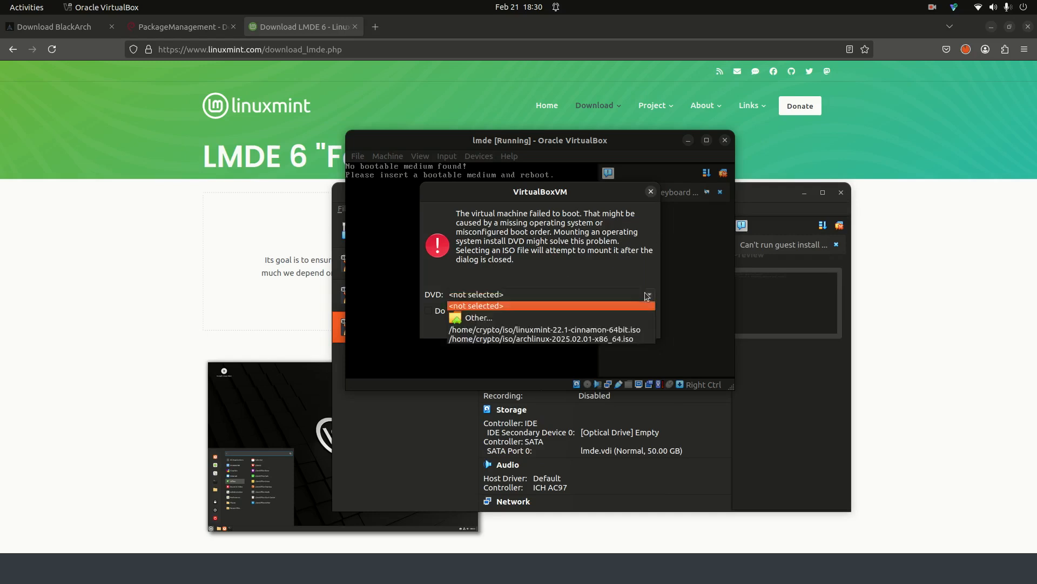
{"action": "left_click", "coordinate": [586, 330]}
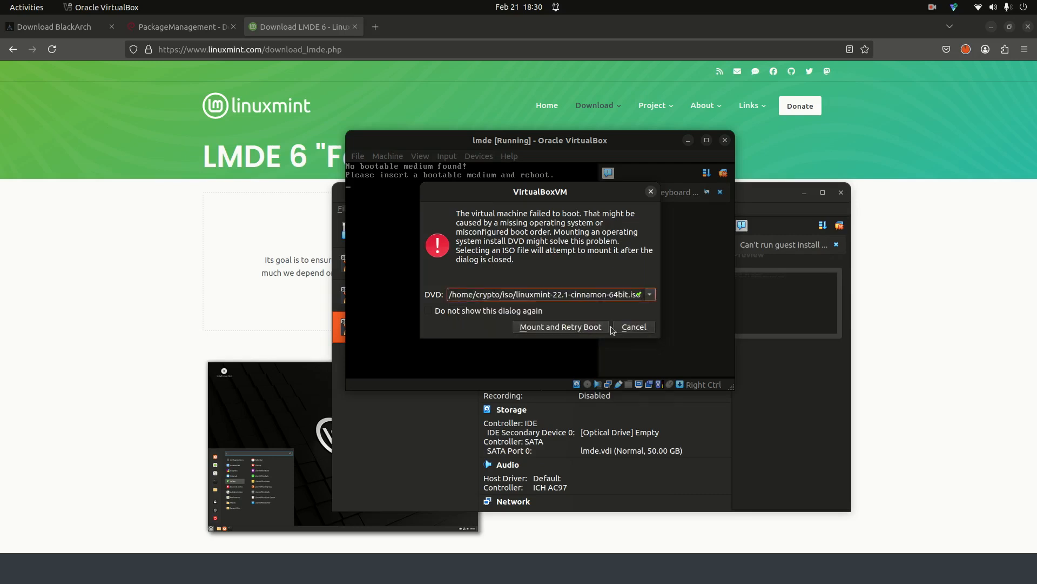
{"action": "left_click", "coordinate": [574, 327]}
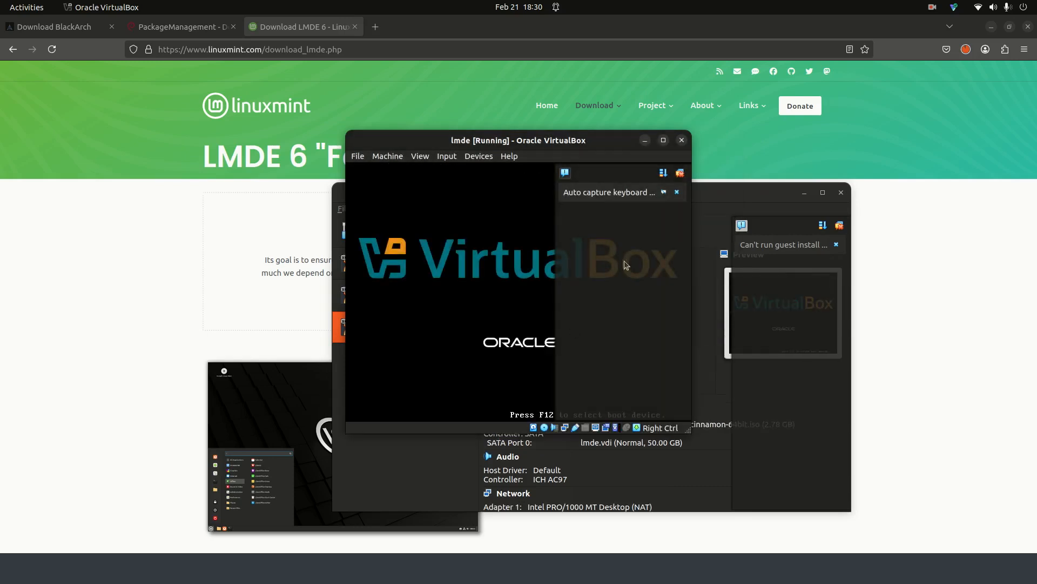
{"action": "left_click", "coordinate": [675, 193]}
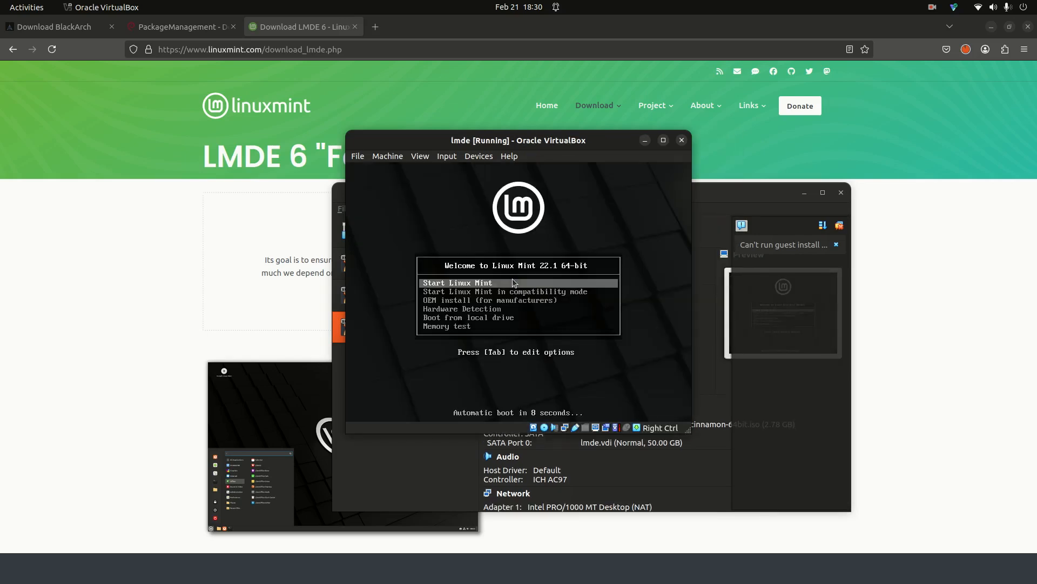
{"action": "key", "text": "Return"}
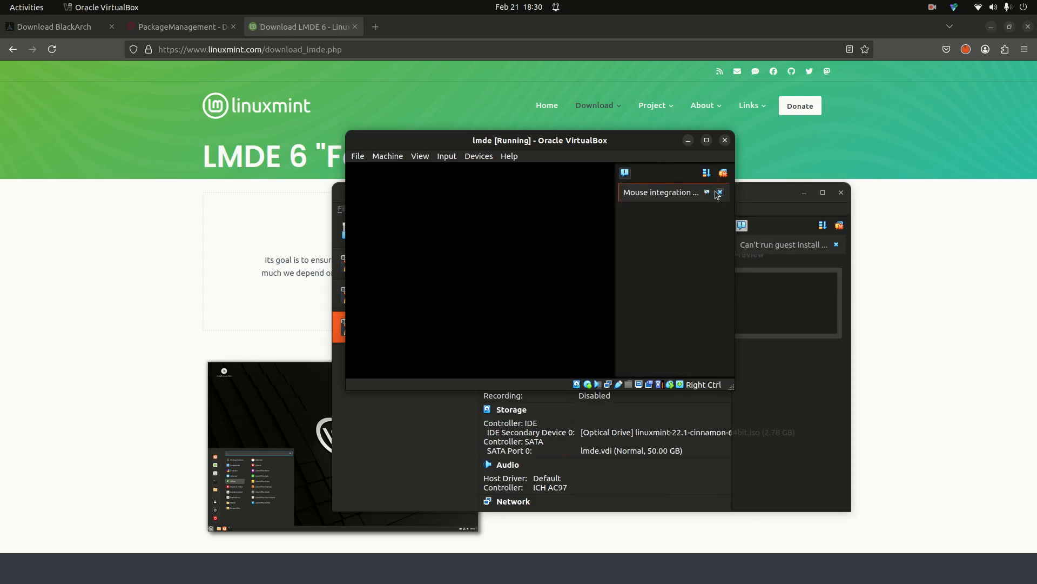
- Dismiss the mouse integration notice and reposition the VM window while the live desktop loads
{"action": "left_click", "coordinate": [720, 192]}
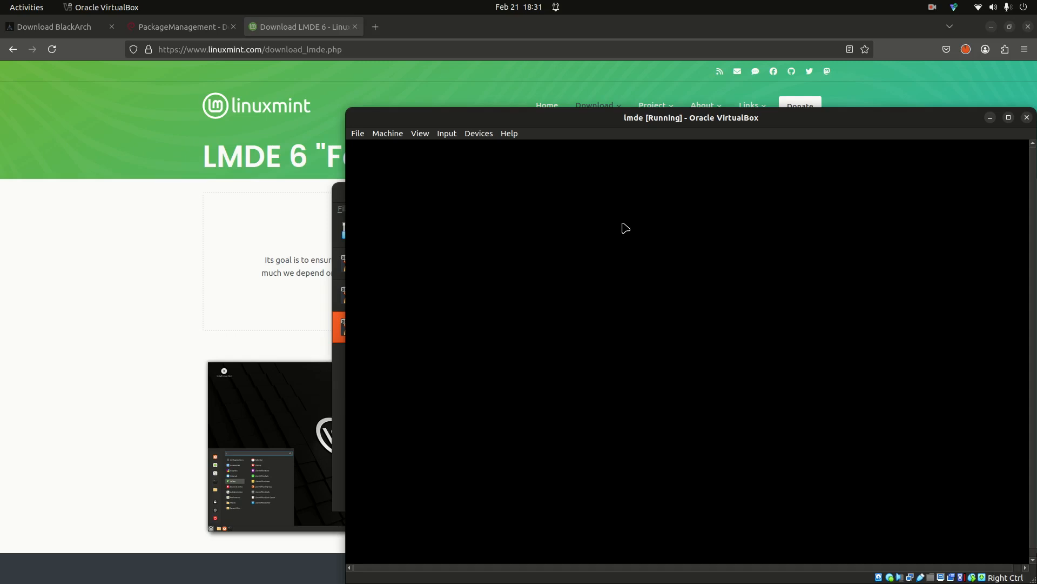
{"action": "left_click_drag", "start_coordinate": [784, 121], "coordinate": [642, 98]}
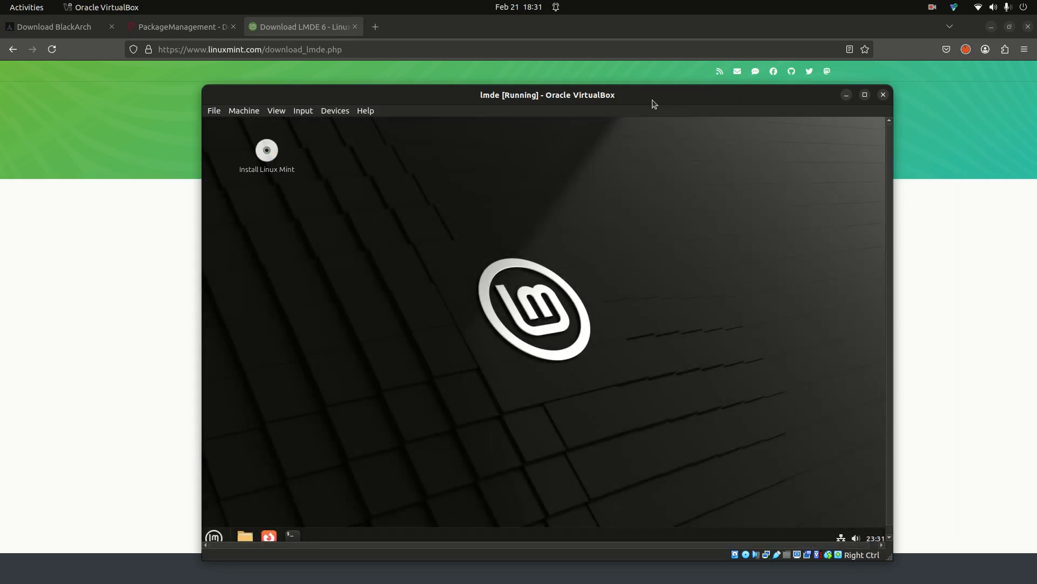
- Run the installer with English (US) keyboard, no codecs, erase-disk install, approving the disk changes
{"action": "double_click", "coordinate": [275, 159]}
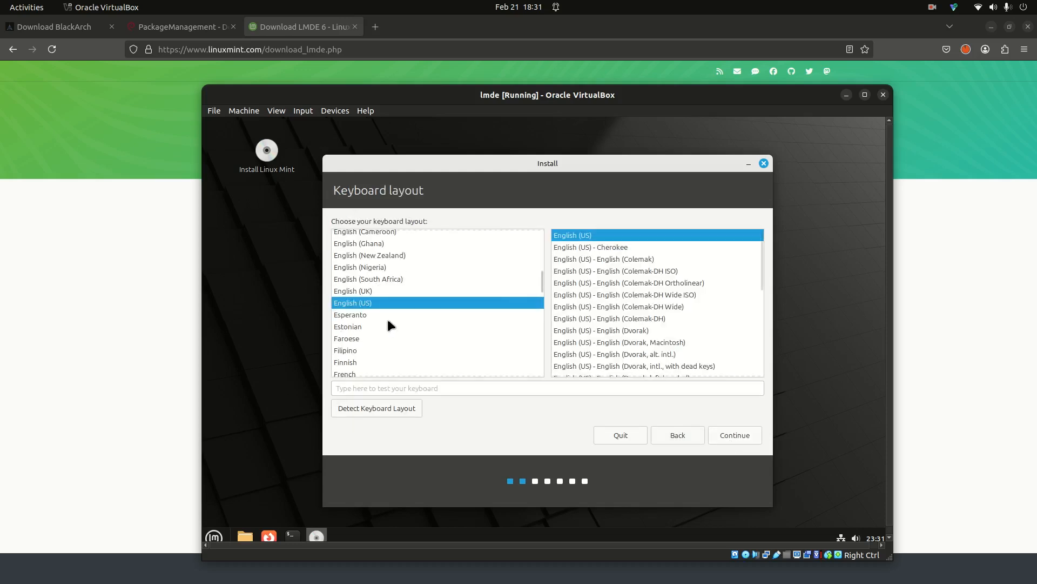
{"action": "left_click", "coordinate": [714, 434]}
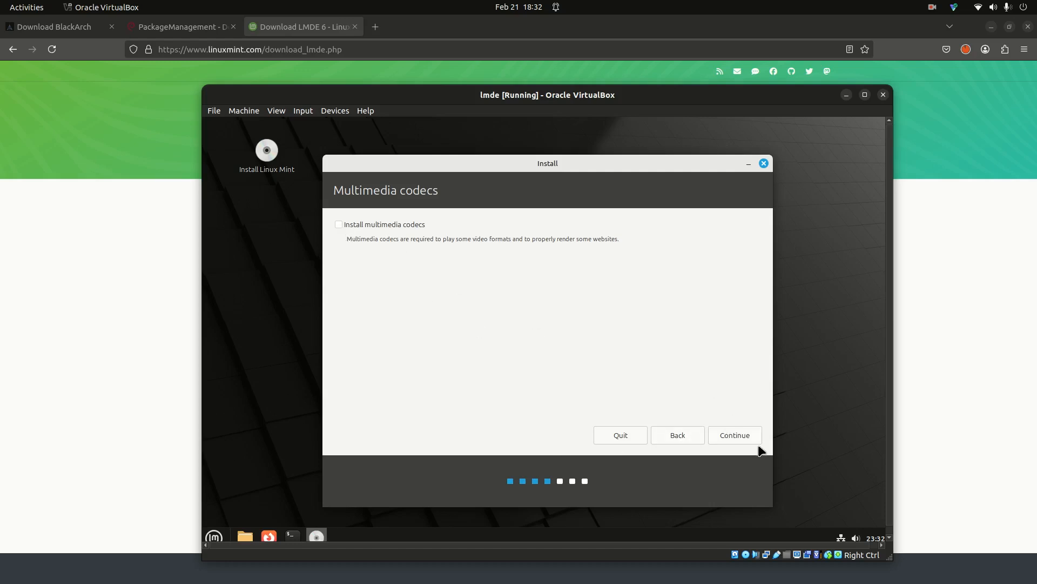
{"action": "left_click", "coordinate": [727, 434]}
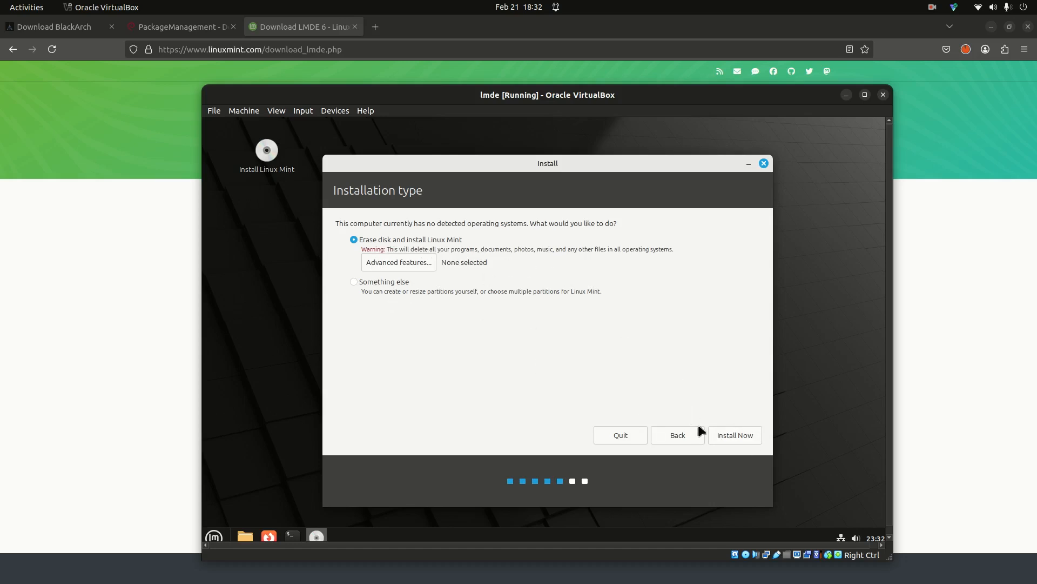
{"action": "left_click", "coordinate": [732, 434]}
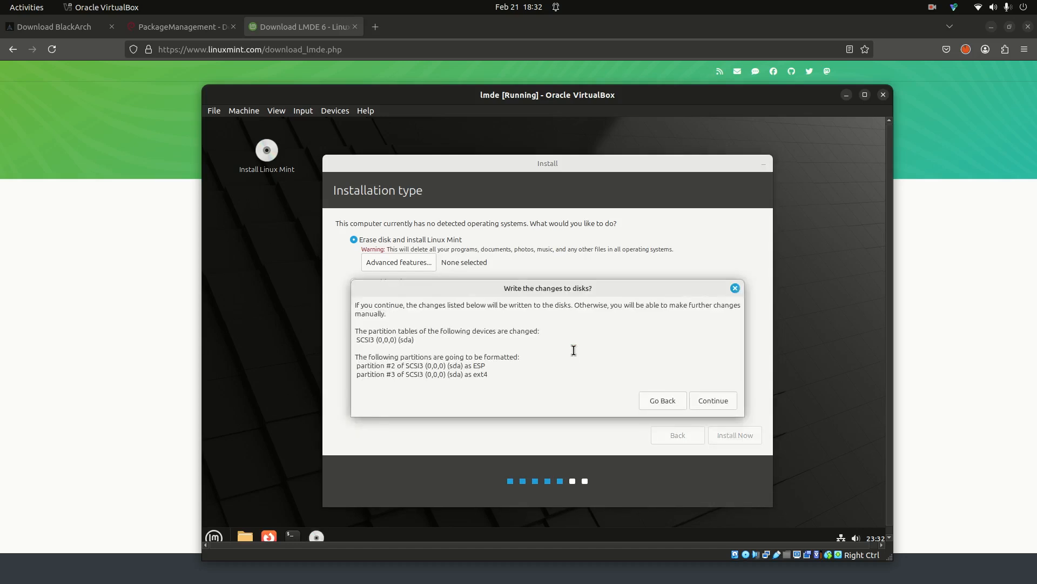
{"action": "left_click", "coordinate": [709, 400]}
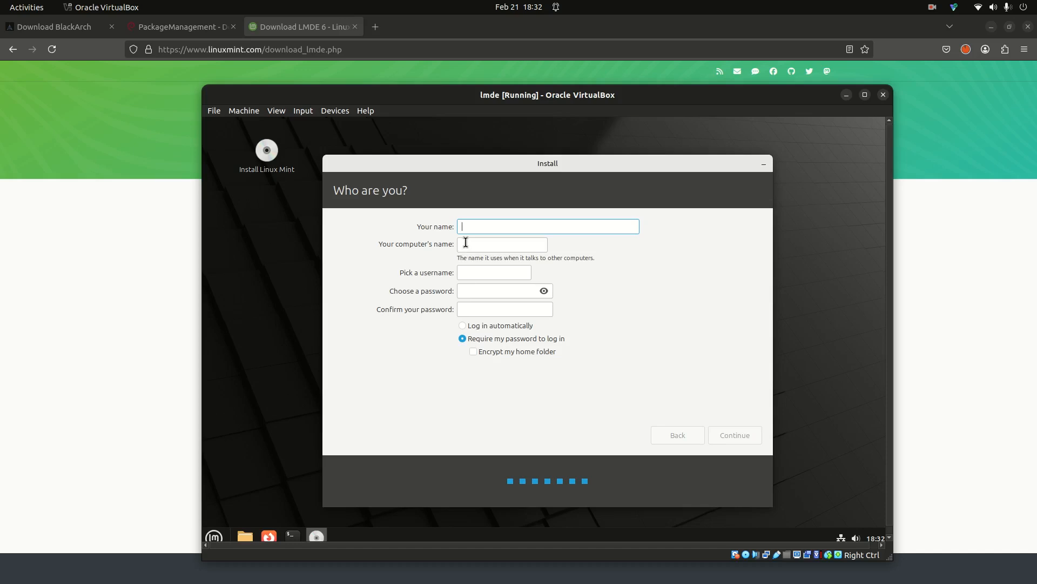
- Enter 'lmde' as the user name and fill in both password fields
{"action": "type", "text": "lmde"}
{"action": "key", "text": "Tab"}
{"action": "key", "text": "Tab"}
{"action": "key", "text": "Tab"}
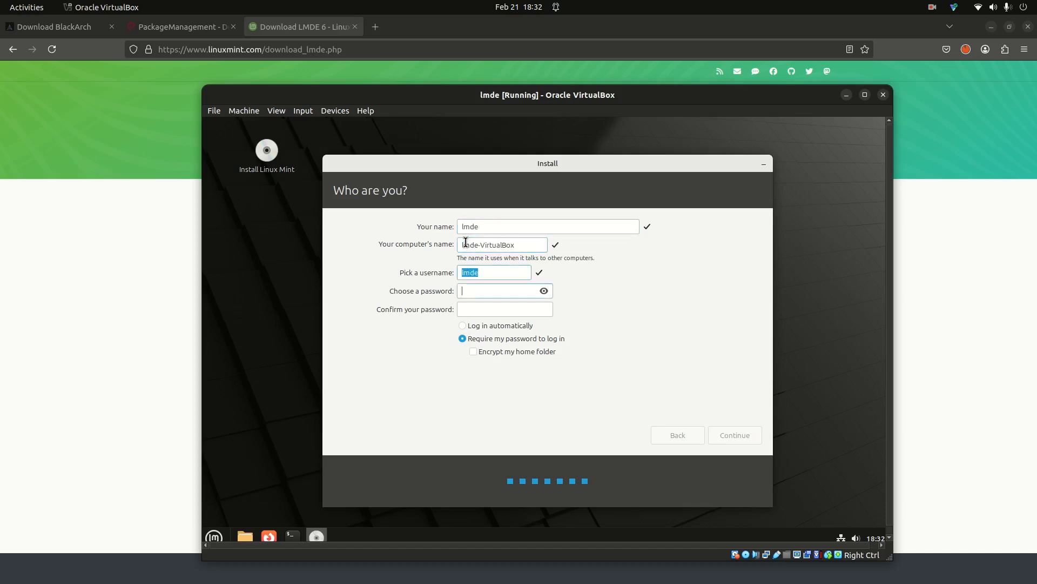
{"action": "type", "text": "lmde1234"}
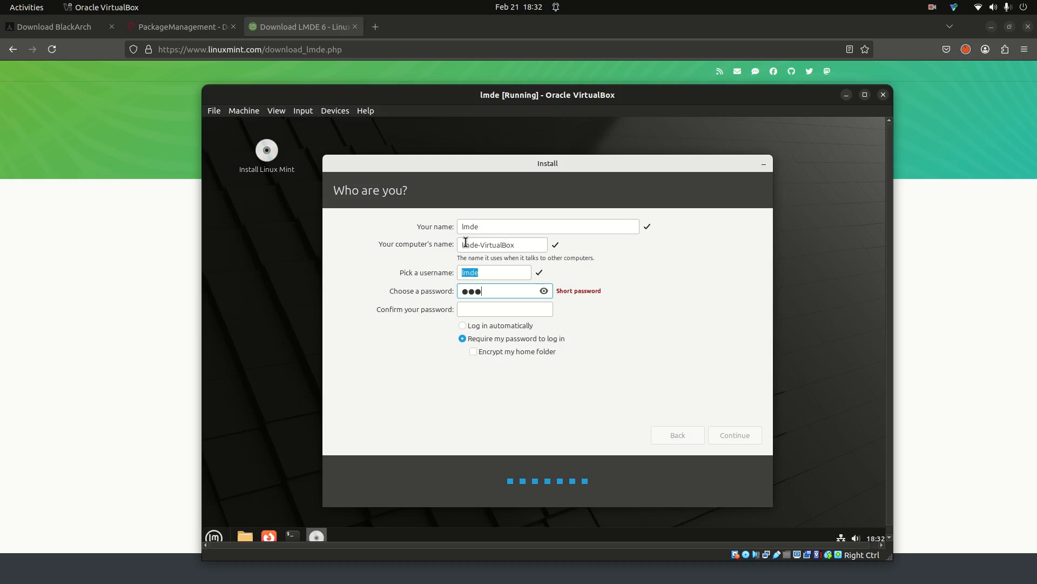
{"action": "type", "text": "5678"}
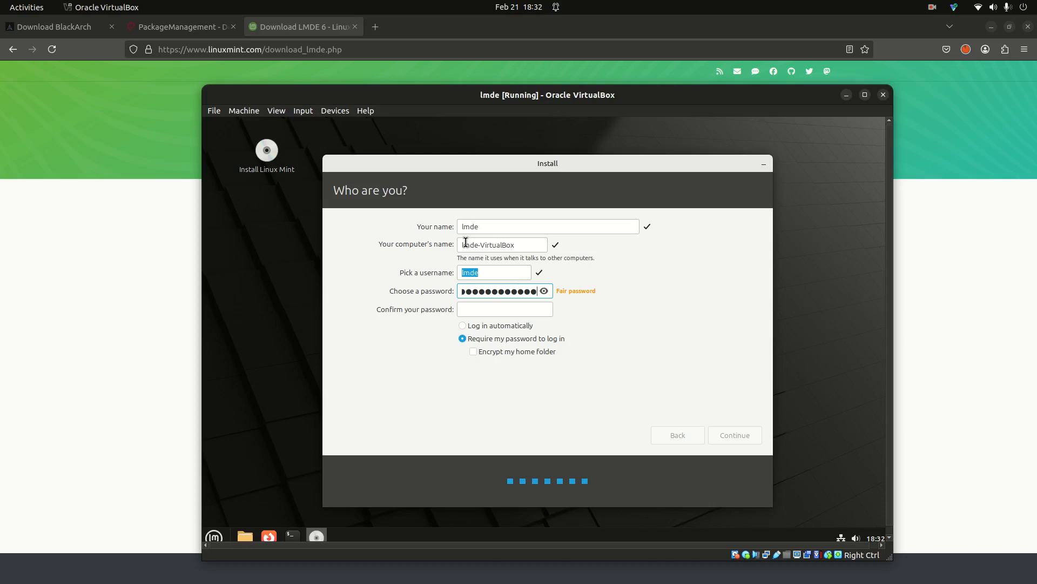
{"action": "type", "text": "90"}
{"action": "key", "text": "Tab"}
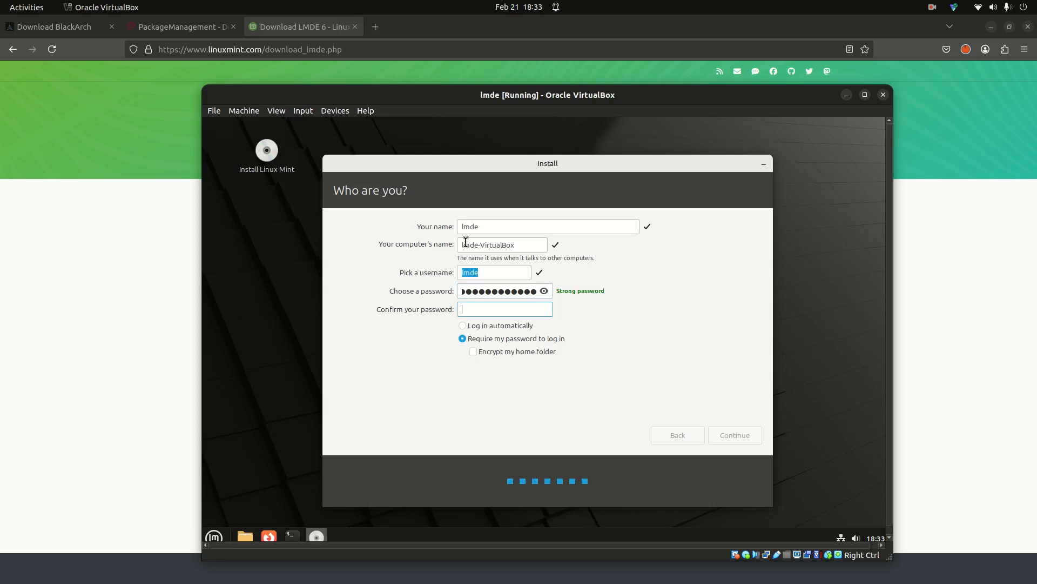
{"action": "type", "text": "123456789012345"}
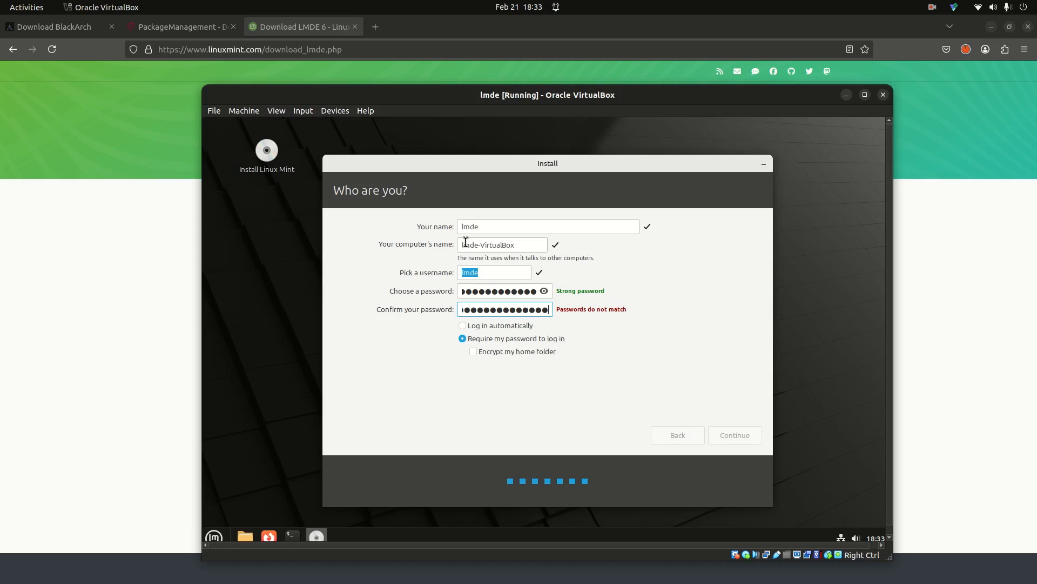
- Retype and confirm the account password, then begin installing Linux Mint
{"action": "double_click", "coordinate": [490, 290]}
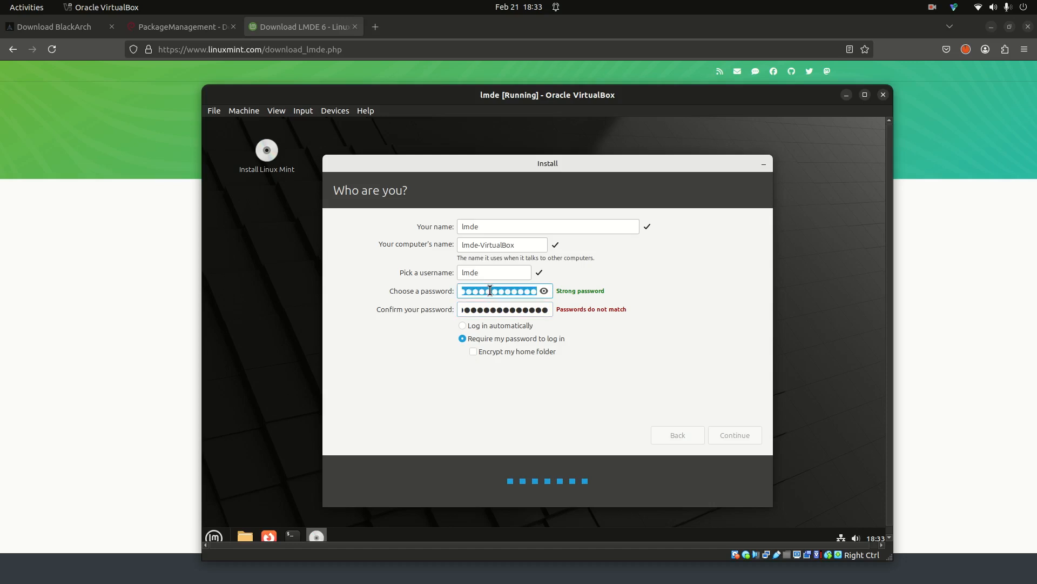
{"action": "type", "text": "l●●●●●●●●●●●●●"}
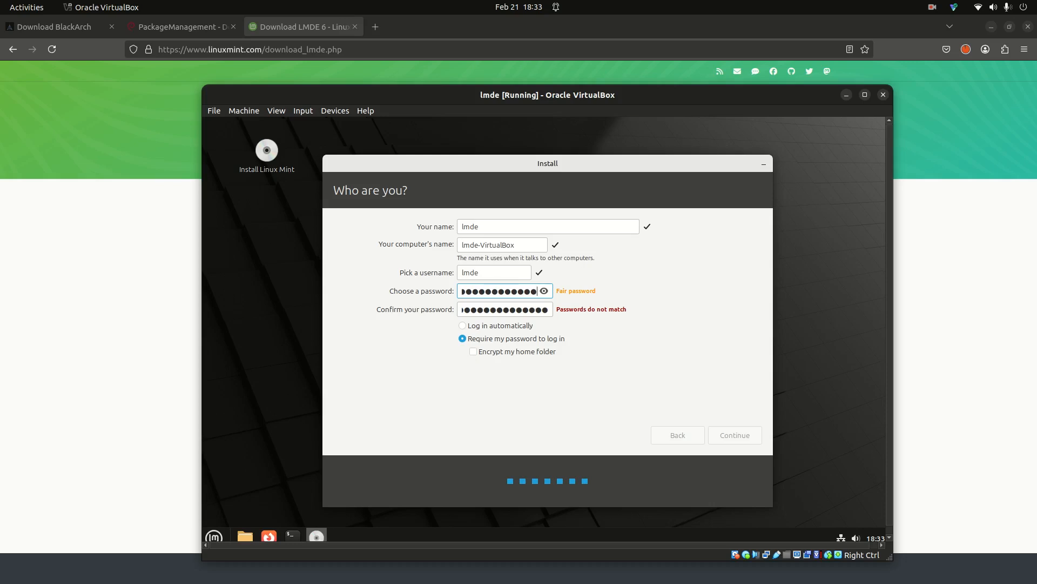
{"action": "type", "text": "●●"}
{"action": "key", "text": "Tab"}
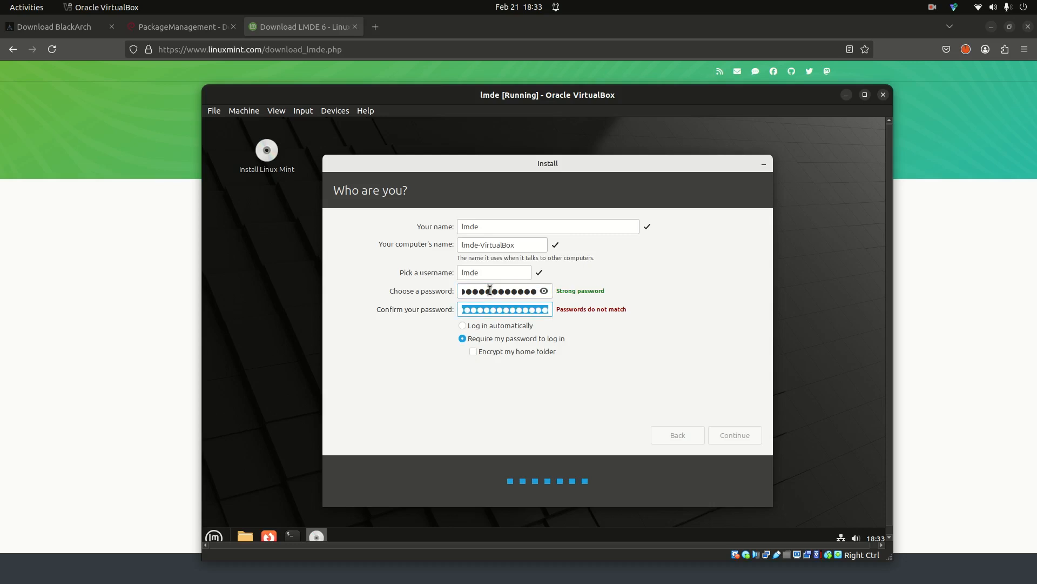
{"action": "type", "text": "●●●●●●●●●●●●●●●"}
{"action": "type", "text": "●"}
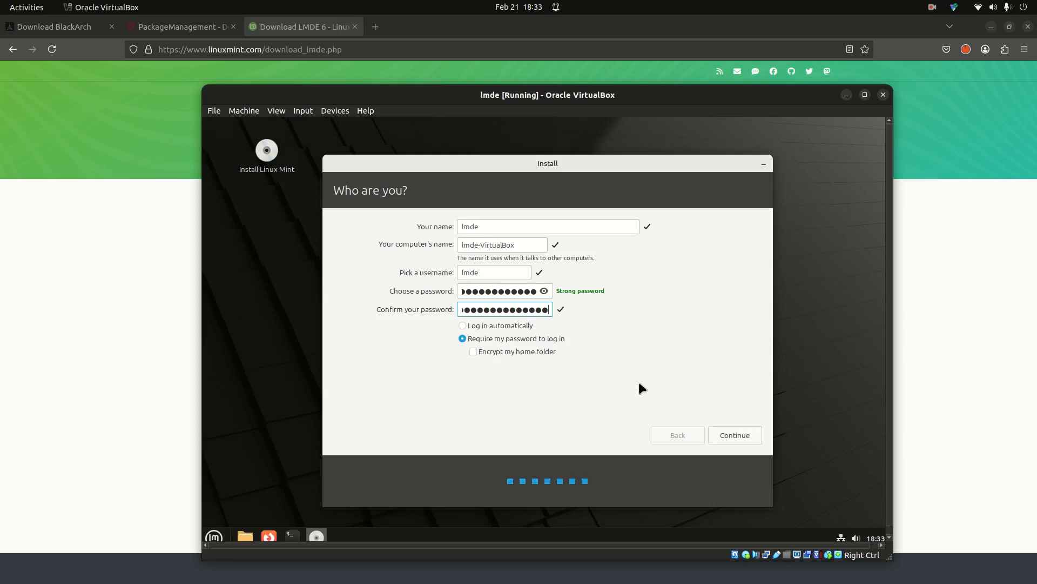
{"action": "left_click", "coordinate": [727, 435]}
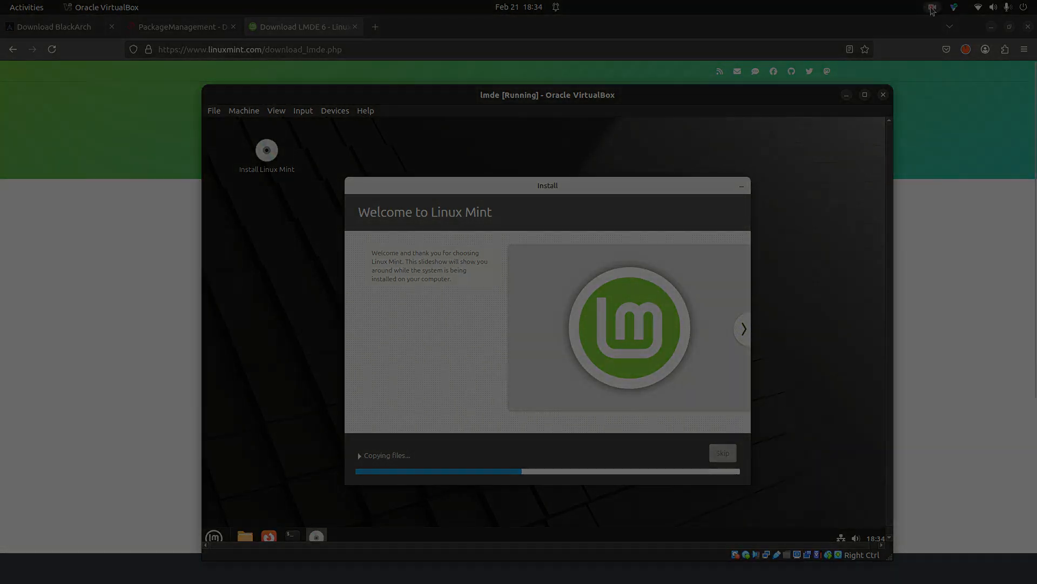
- Restart the VM after installation completes and confirm removal of the installation medium
{"action": "left_click", "coordinate": [954, 7]}
{"action": "left_click", "coordinate": [917, 53]}
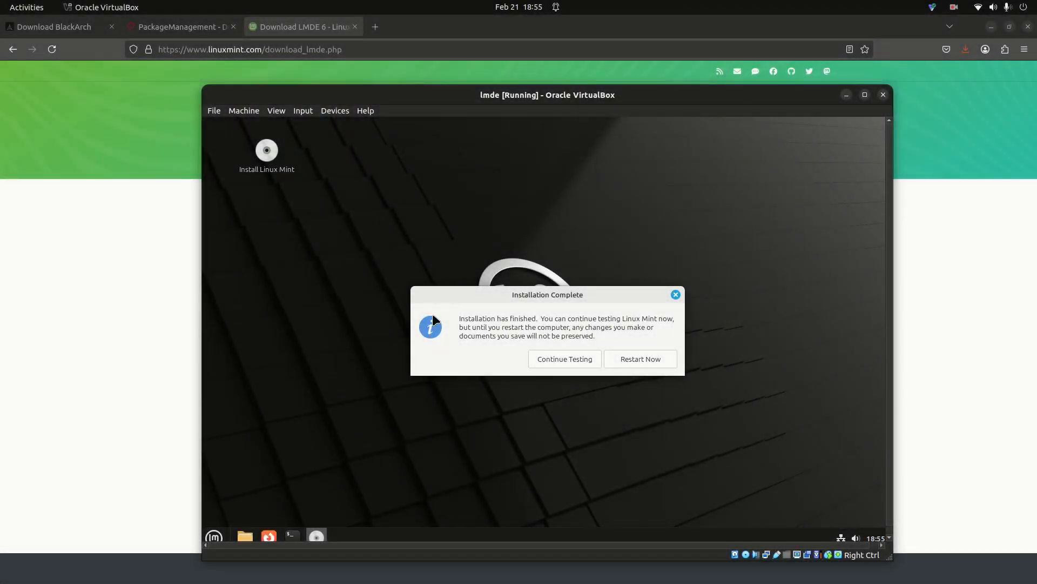
{"action": "left_click", "coordinate": [626, 360]}
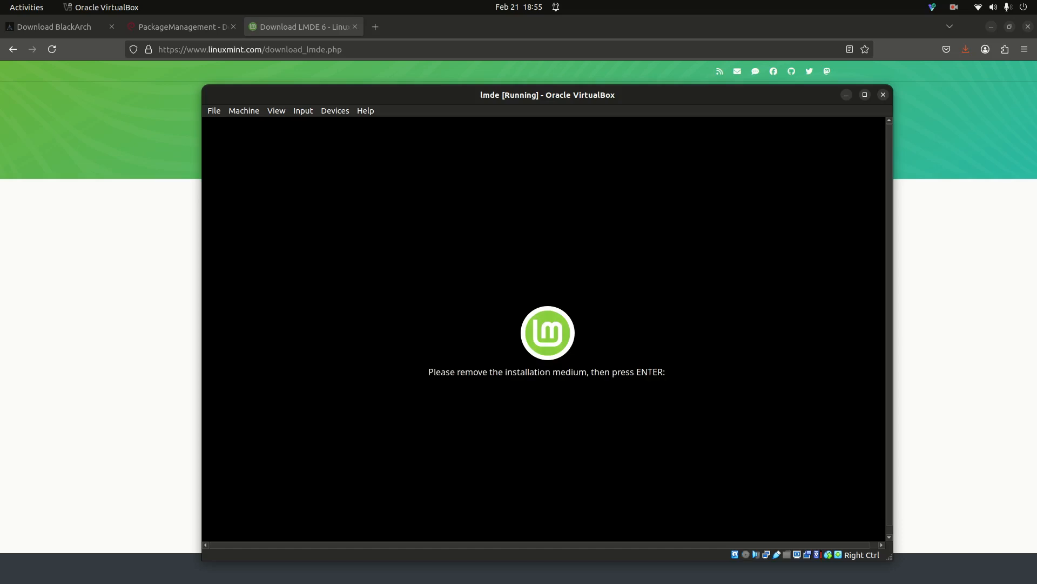
{"action": "key", "text": "Return"}
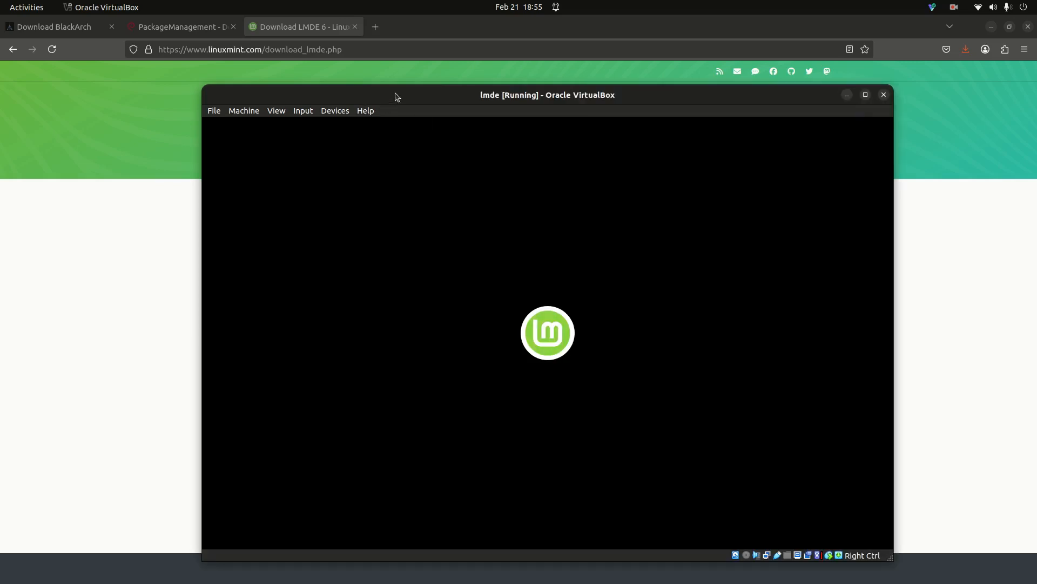
- Log in to the installed Linux Mint as lmde with the account password
{"action": "left_click_drag", "start_coordinate": [424, 99], "coordinate": [423, 85]}
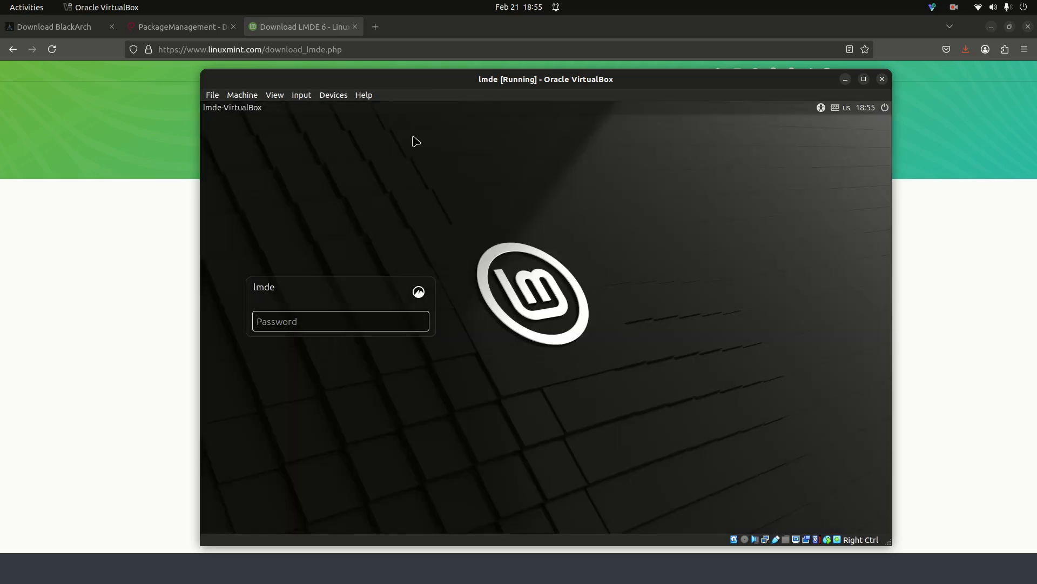
{"action": "type", "text": "lmdelmdelmdelmdelmdelmdelm"}
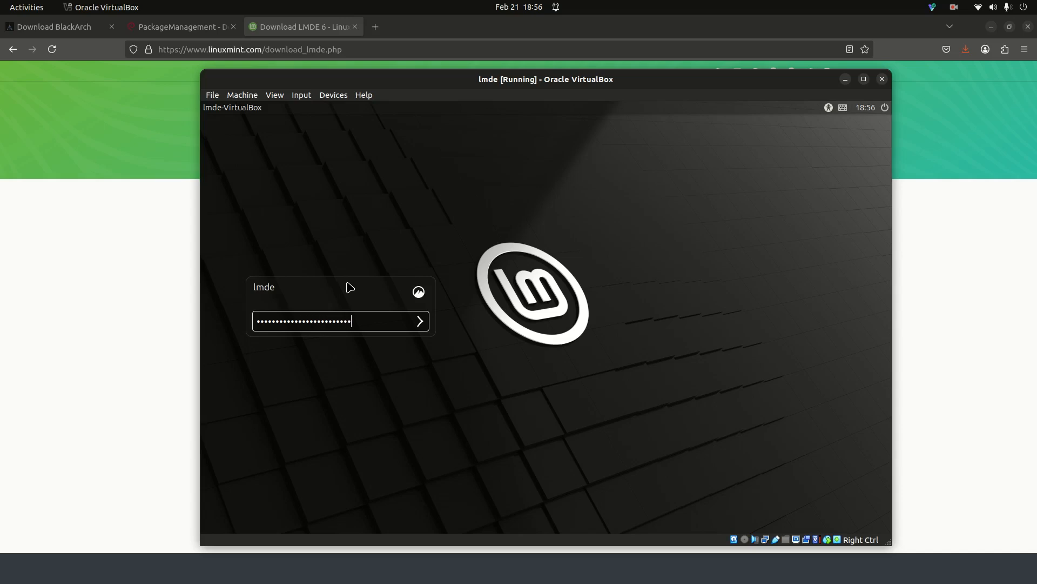
{"action": "type", "text": "d"}
{"action": "key", "text": "Return"}
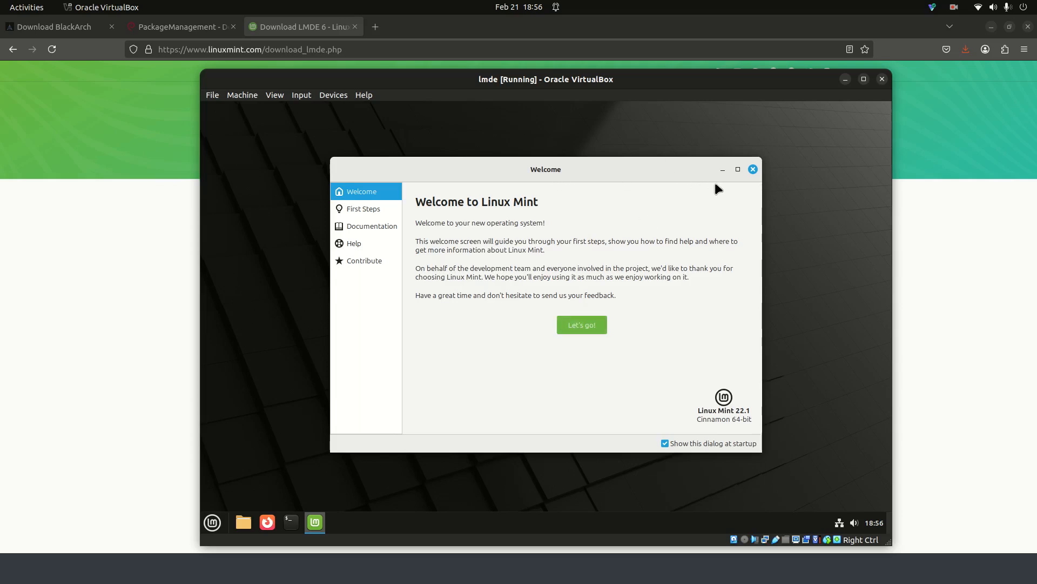
- Close the Welcome window, run ifconfig in a terminal to find enp0s3's 10.0.2.15 address, then exit
{"action": "left_click", "coordinate": [753, 170]}
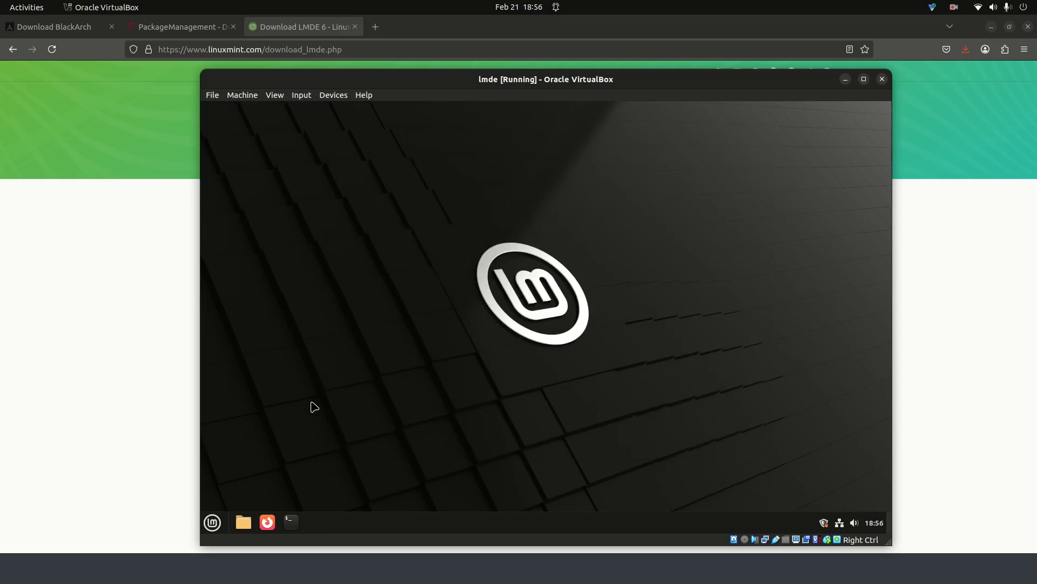
{"action": "key", "text": "ctrl+alt+t"}
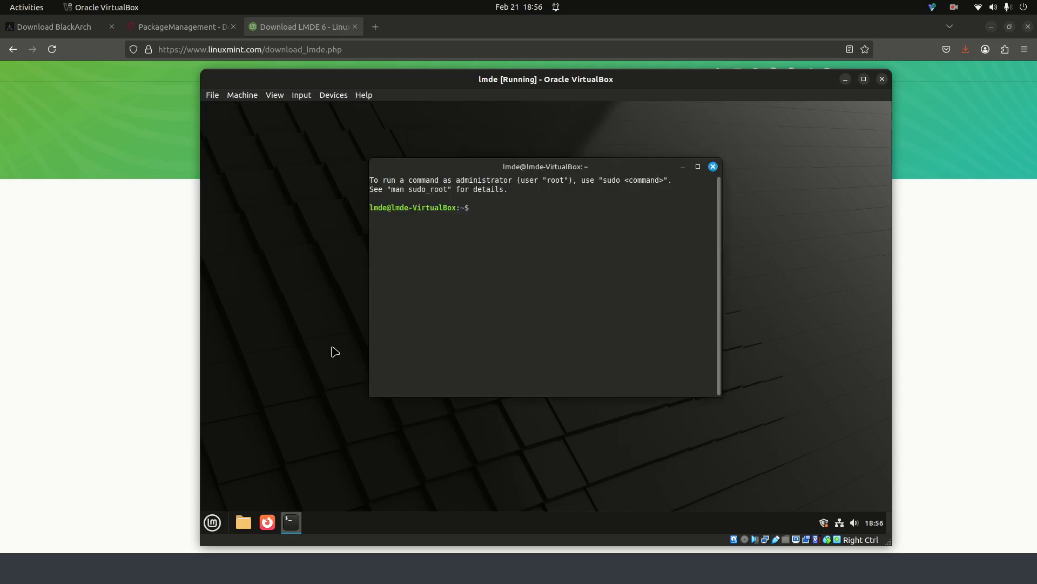
{"action": "type", "text": "ifconfig"}
{"action": "key", "text": "Return"}
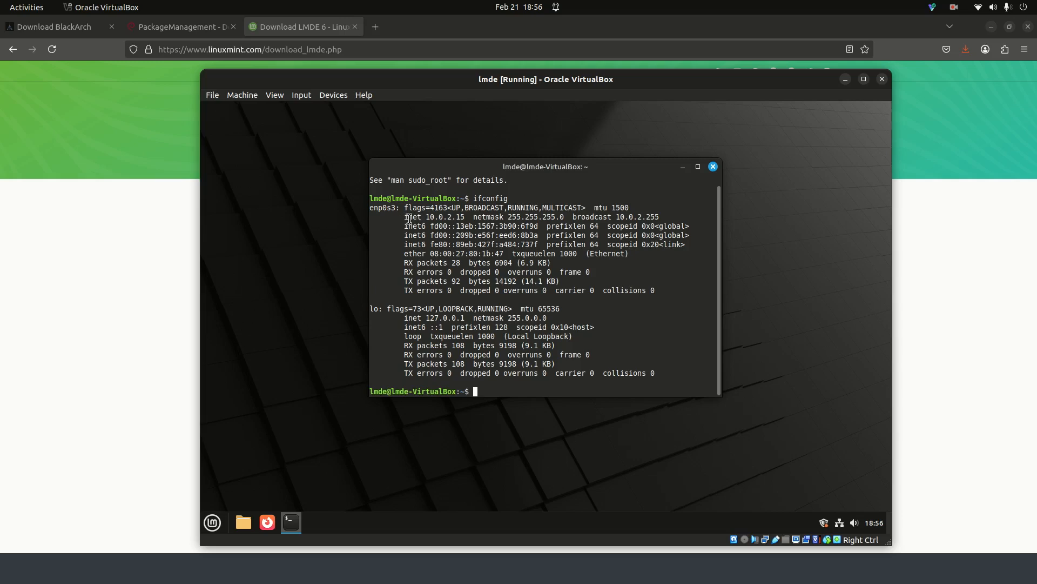
{"action": "left_click_drag", "start_coordinate": [405, 217], "coordinate": [468, 217]}
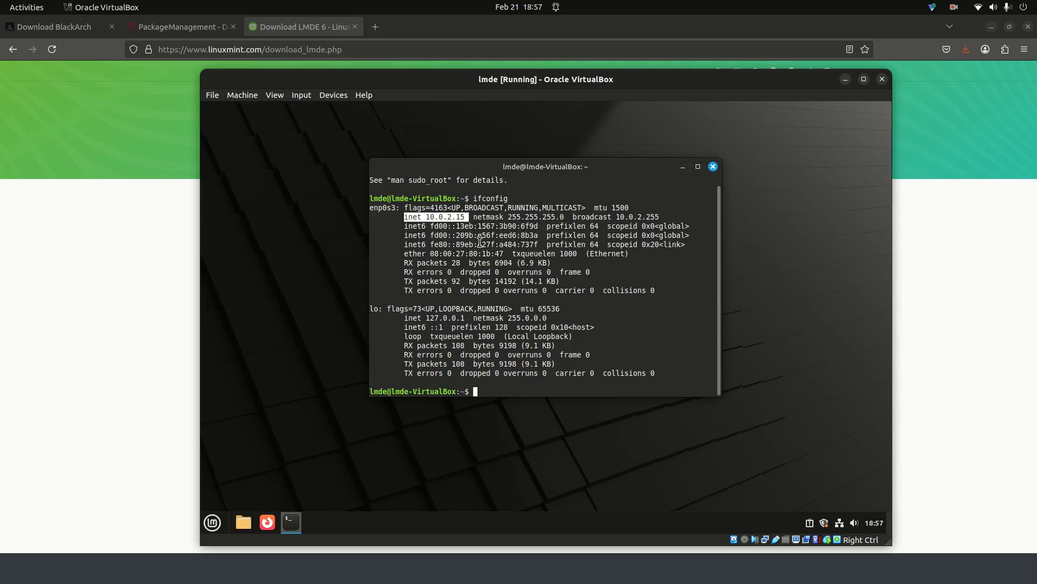
{"action": "type", "text": "exit"}
{"action": "key", "text": "Return"}
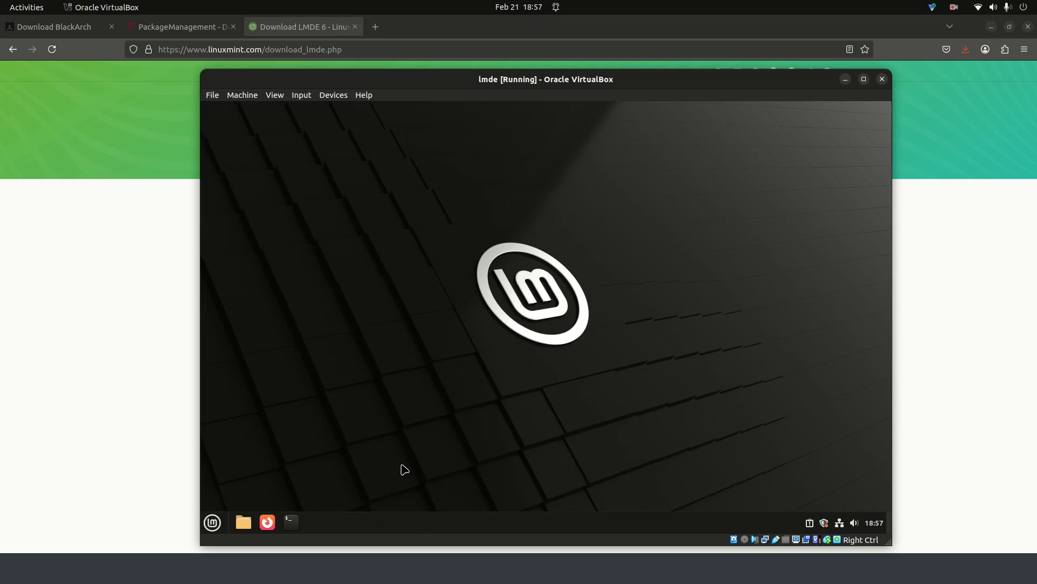
{"action": "left_click", "coordinate": [213, 521]}
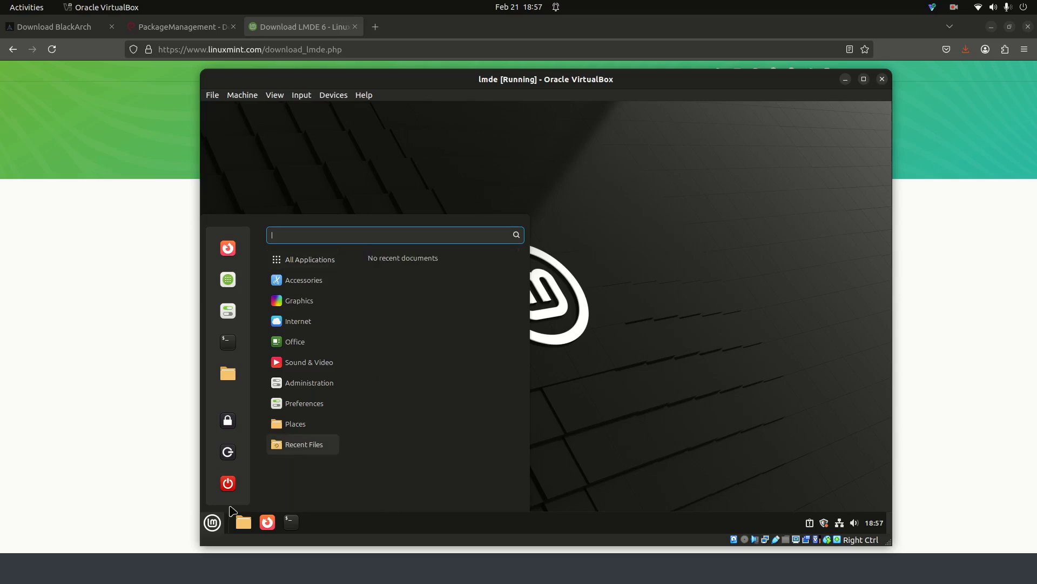
{"action": "left_click", "coordinate": [229, 483]}
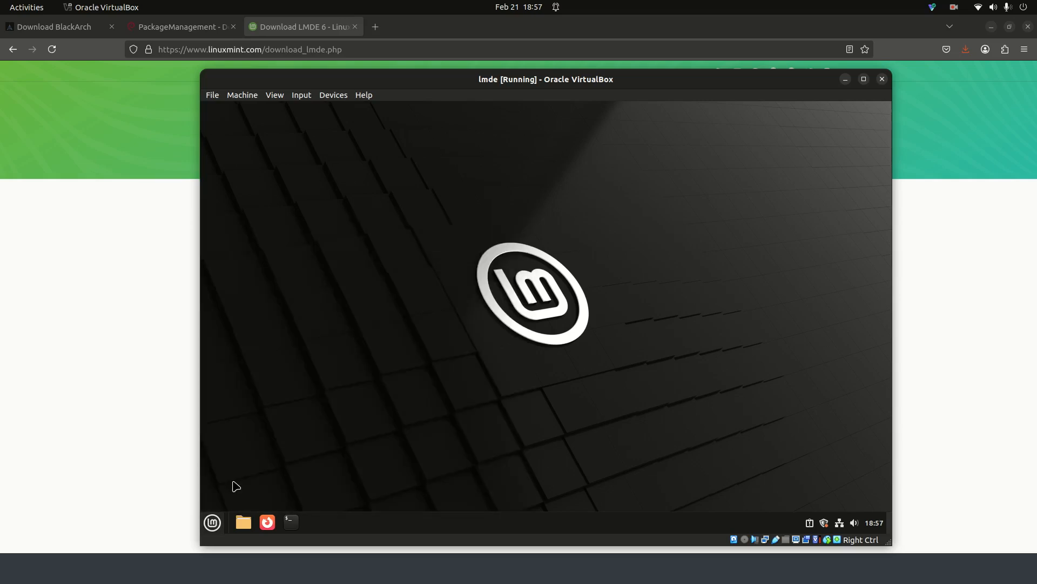
{"action": "left_click", "coordinate": [682, 334]}
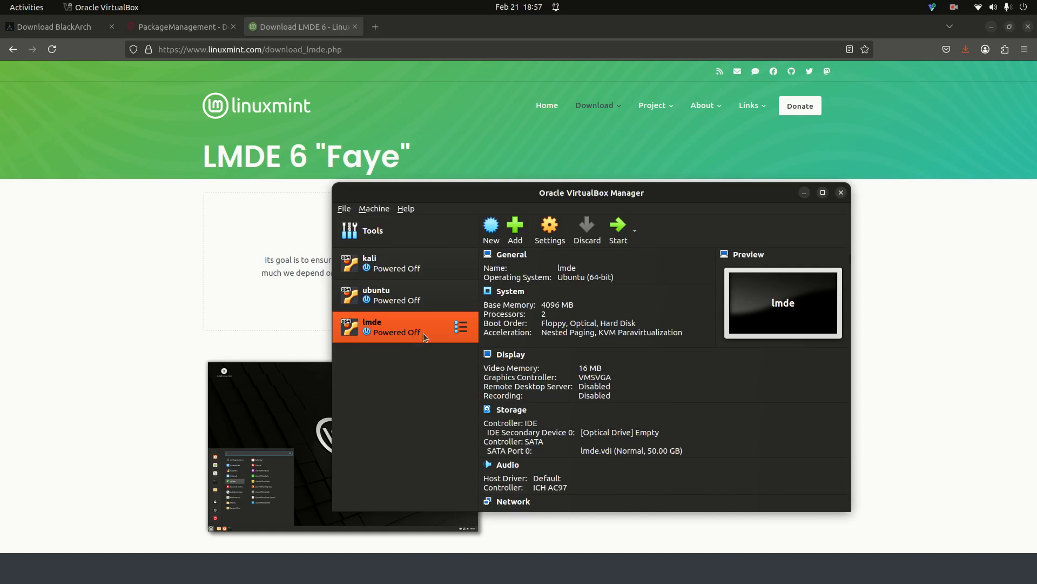
{"action": "left_click", "coordinate": [462, 232]}
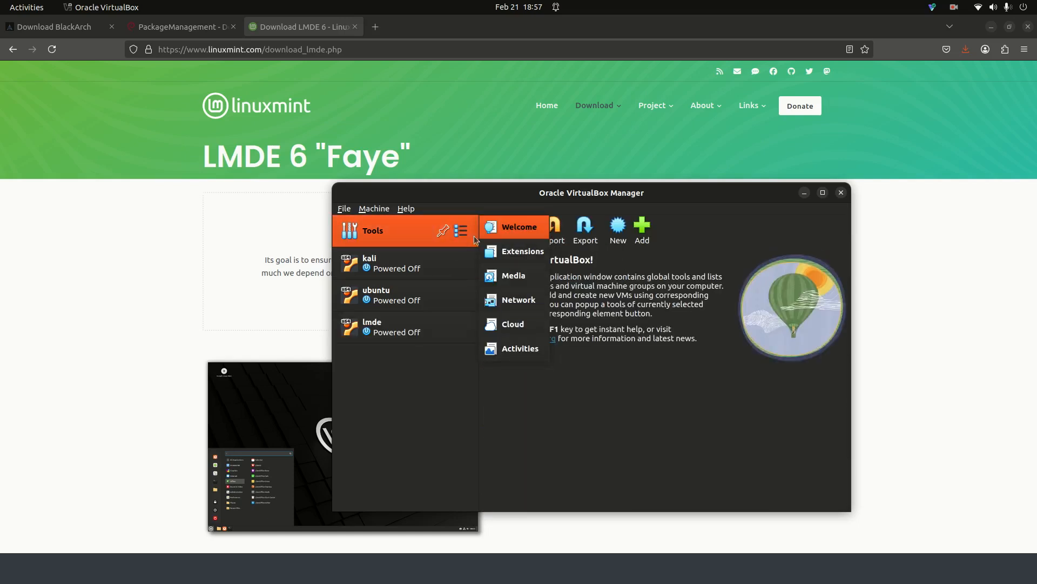
{"action": "left_click", "coordinate": [512, 300]}
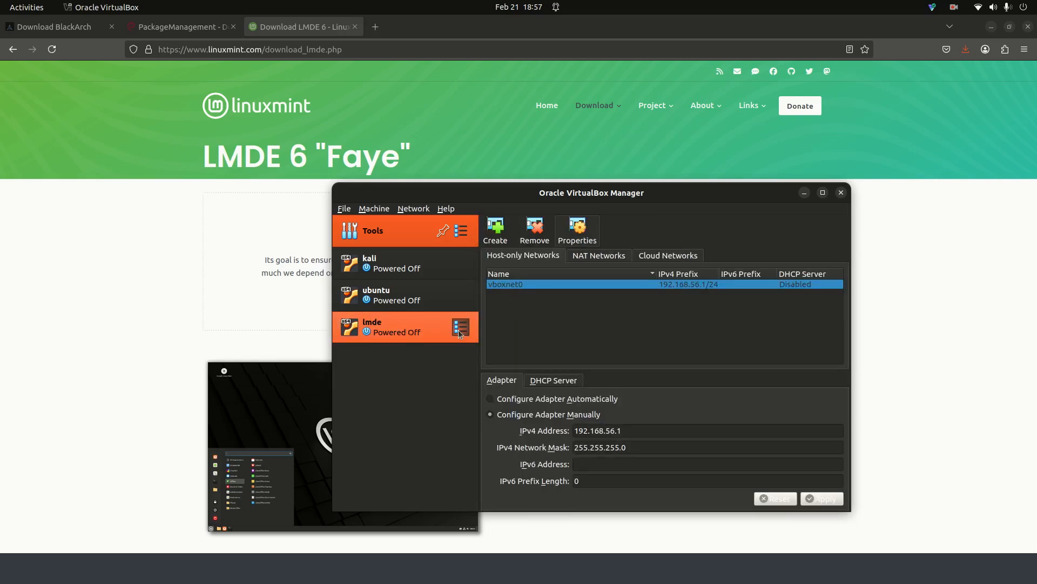
{"action": "left_click", "coordinate": [458, 330]}
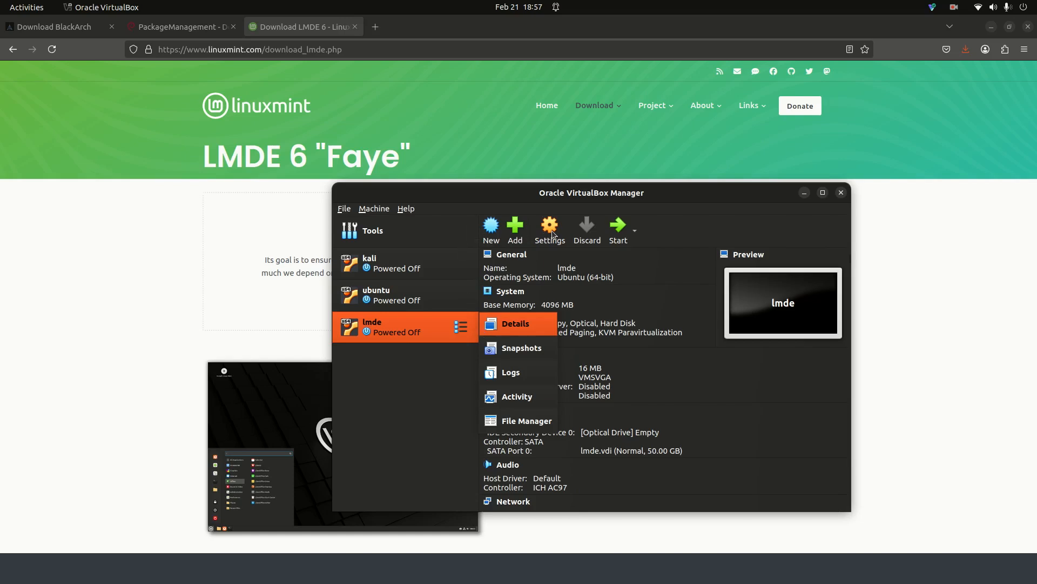
{"action": "left_click", "coordinate": [442, 221]}
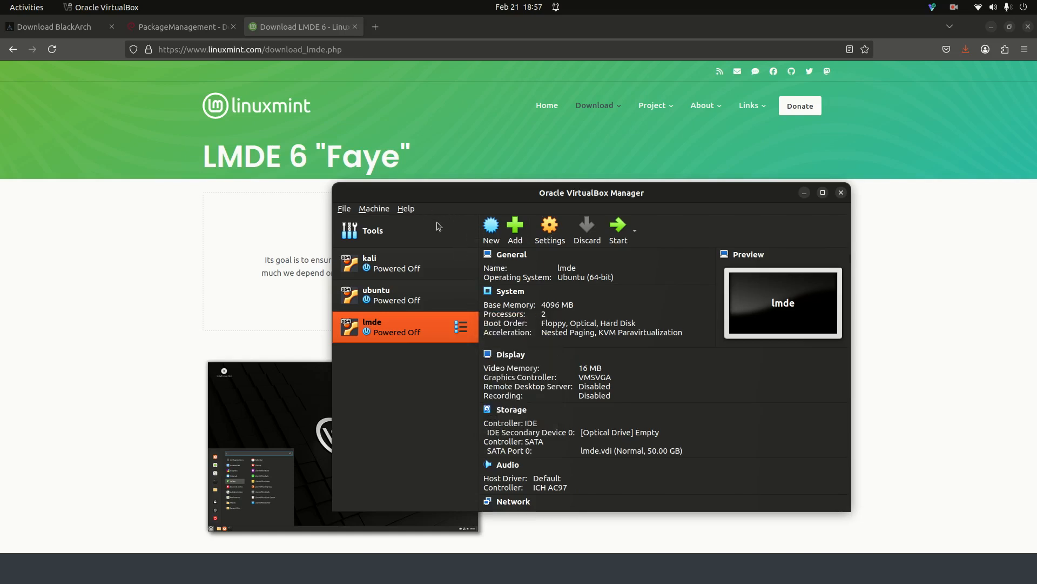
{"action": "left_click", "coordinate": [444, 231]}
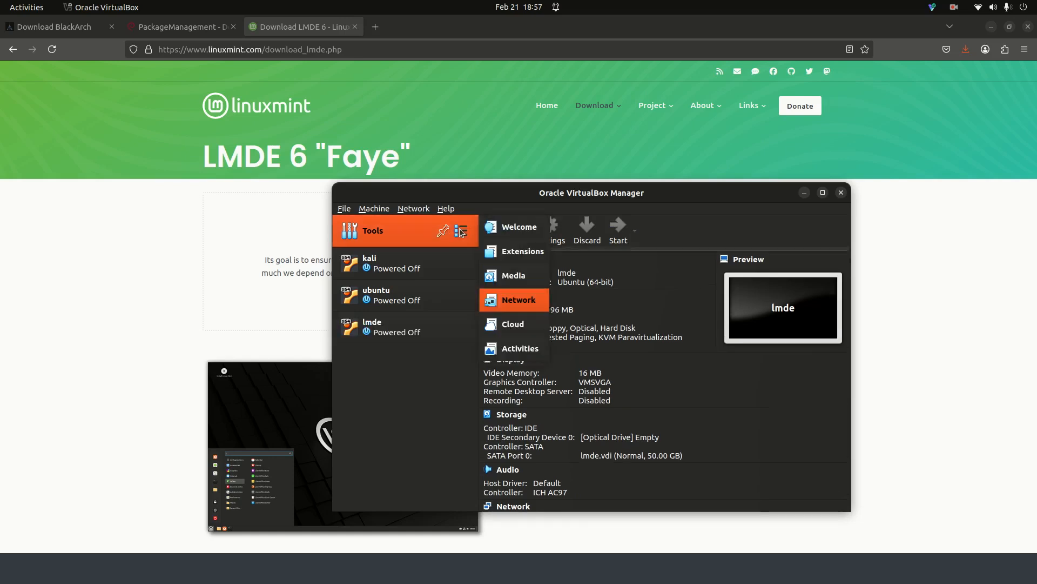
{"action": "left_click", "coordinate": [514, 301]}
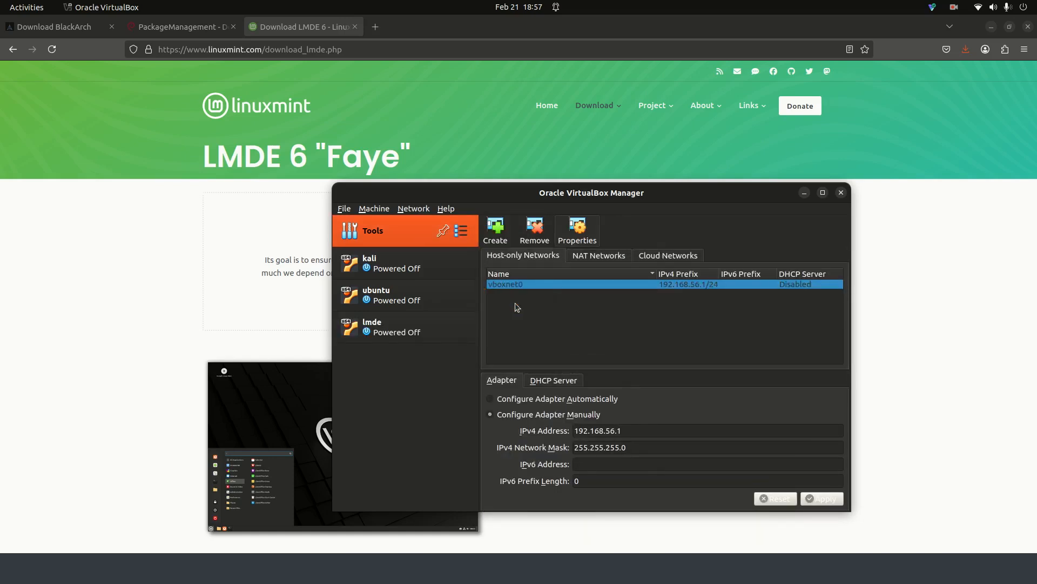
{"action": "left_click", "coordinate": [602, 256]}
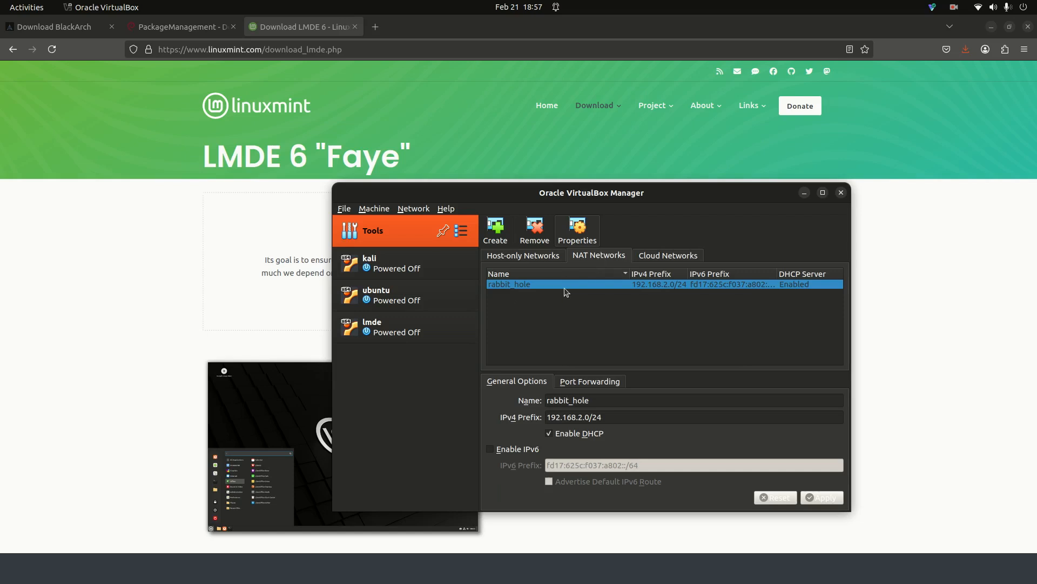
{"action": "left_click", "coordinate": [409, 333]}
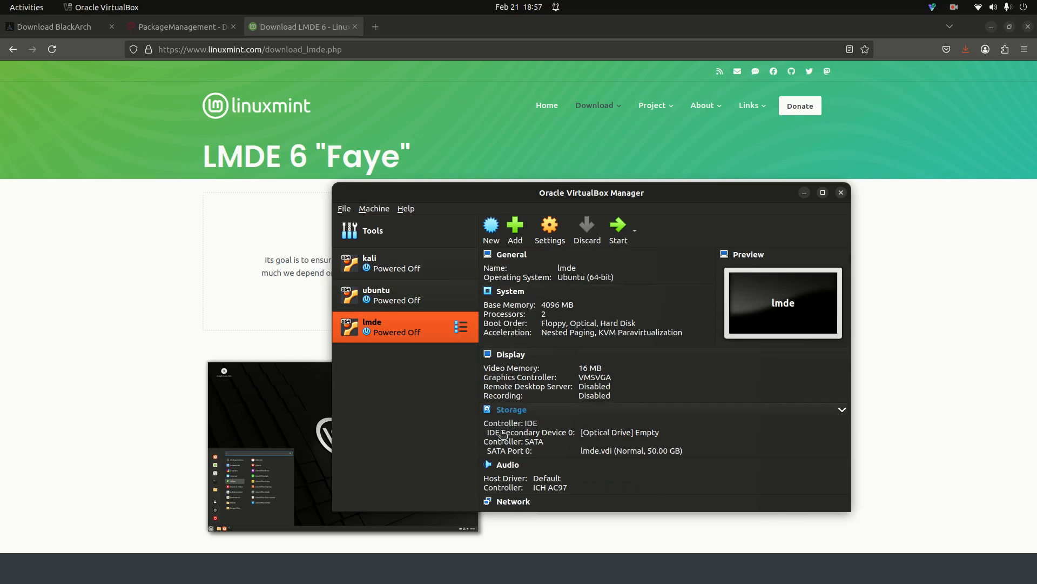
{"action": "scroll", "coordinate": [541, 335], "scroll_direction": "down", "scroll_amount": 3}
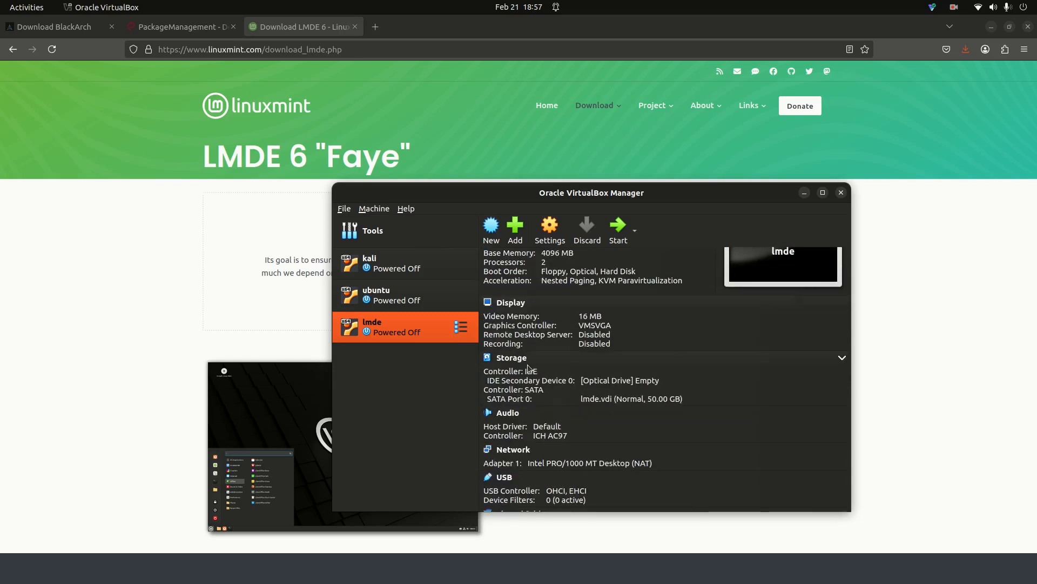
{"action": "scroll", "coordinate": [528, 368], "scroll_direction": "down", "scroll_amount": 1}
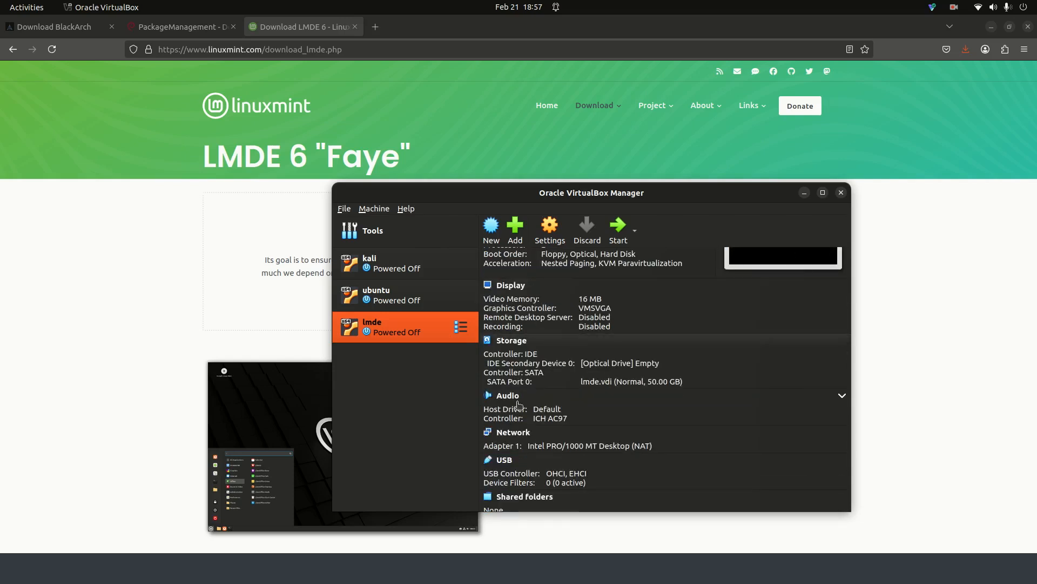
- Switch lmde's Adapter 1 from NAT to NAT Network 'rabbit_hole' and save the settings
{"action": "left_click", "coordinate": [516, 433]}
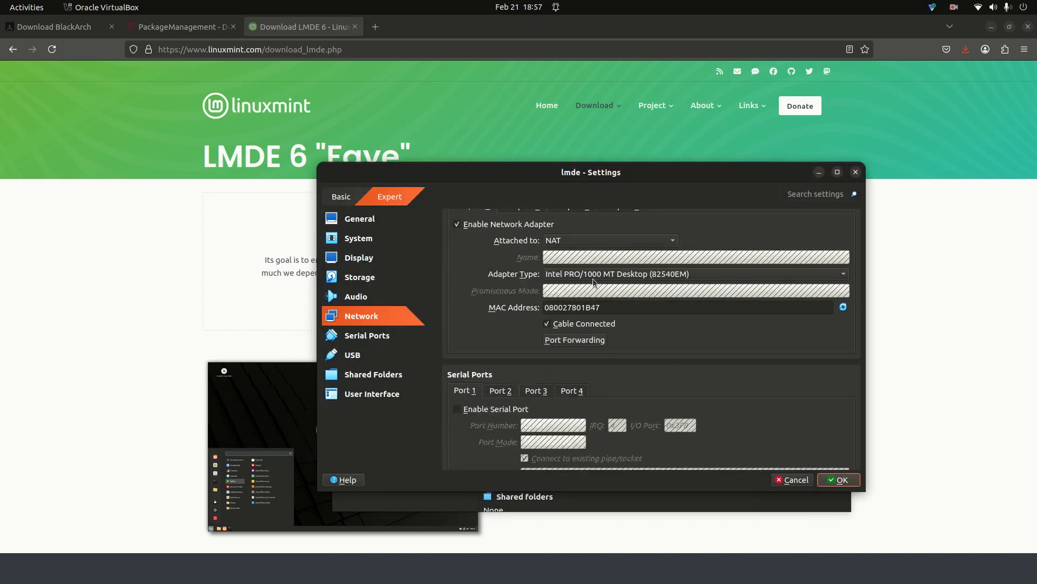
{"action": "scroll", "coordinate": [593, 284], "scroll_direction": "up", "scroll_amount": 3}
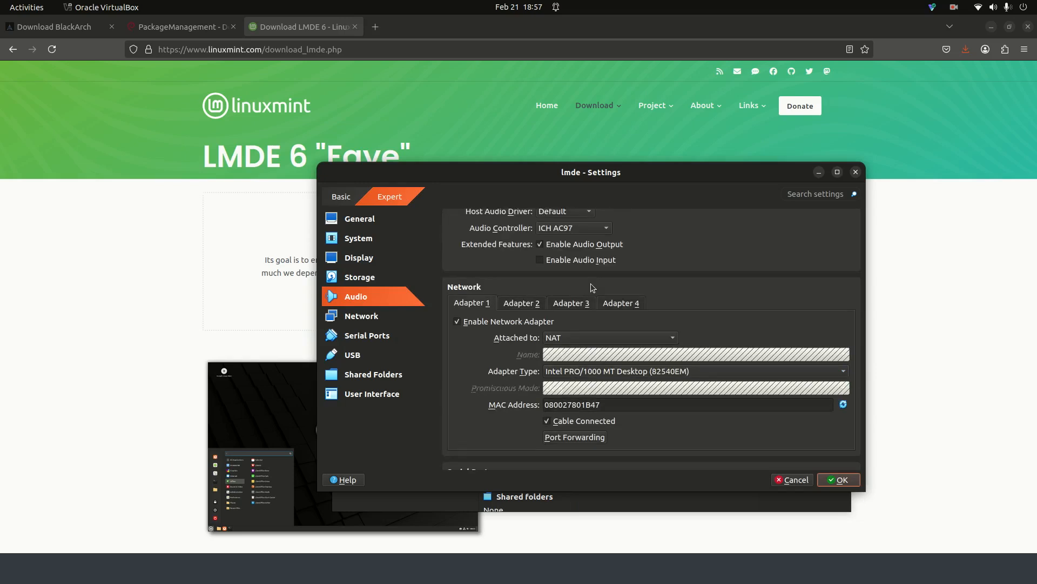
{"action": "scroll", "coordinate": [593, 287], "scroll_direction": "up", "scroll_amount": 3}
{"action": "scroll", "coordinate": [593, 287], "scroll_direction": "up", "scroll_amount": 4}
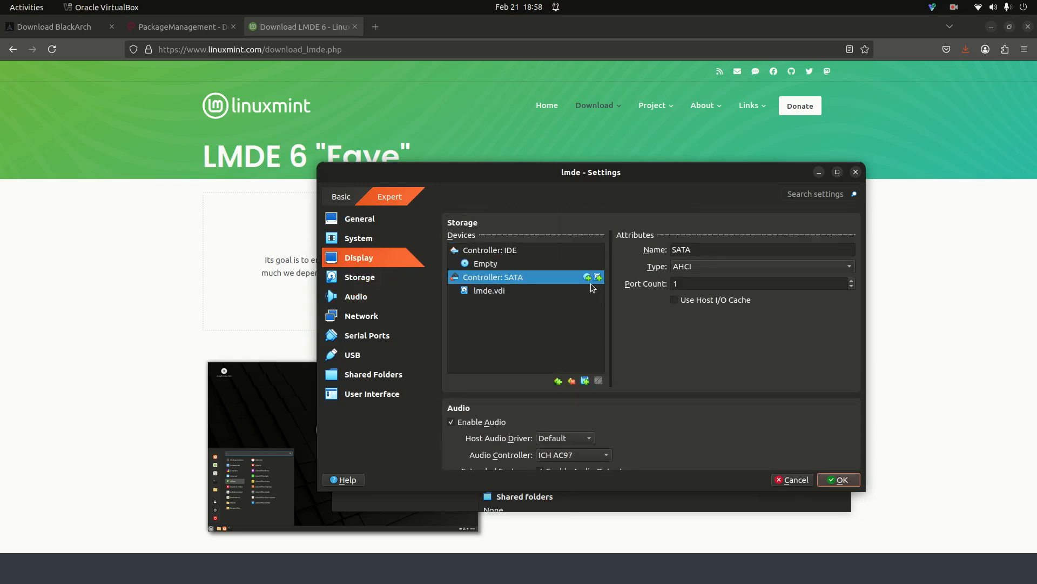
{"action": "scroll", "coordinate": [592, 287], "scroll_direction": "down", "scroll_amount": 7}
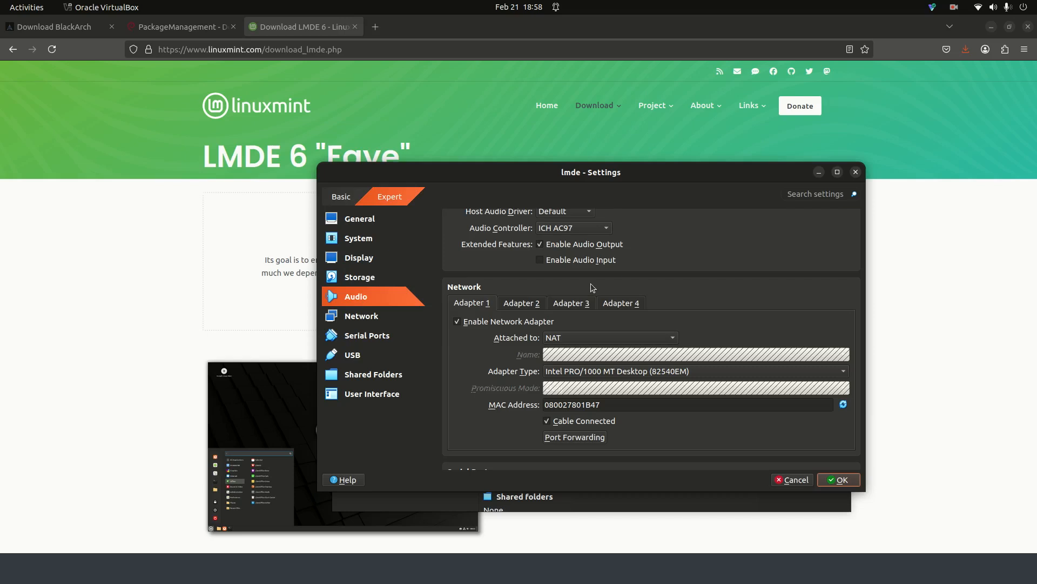
{"action": "scroll", "coordinate": [593, 287], "scroll_direction": "down", "scroll_amount": 1}
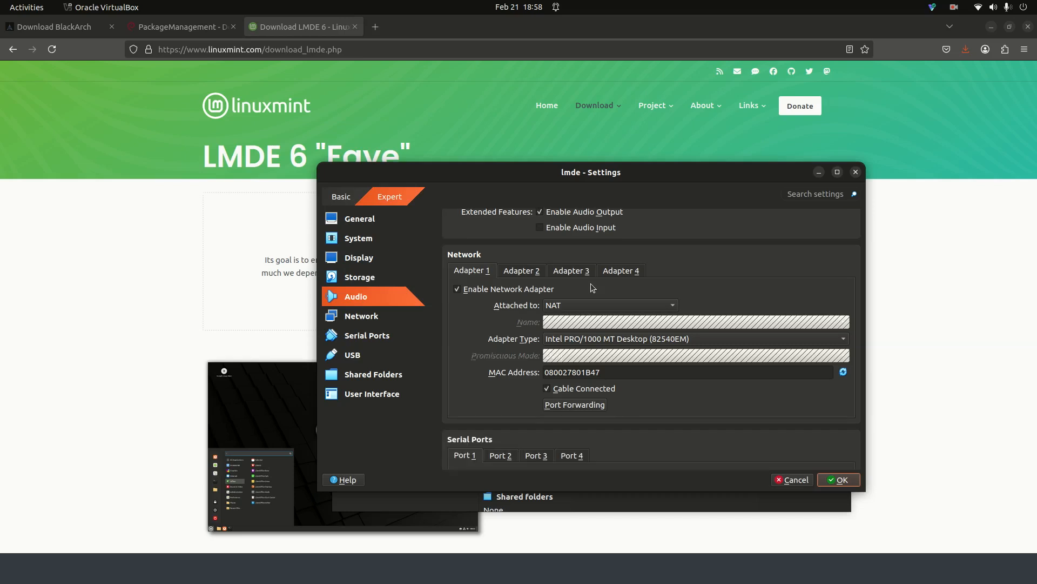
{"action": "left_click", "coordinate": [675, 310]}
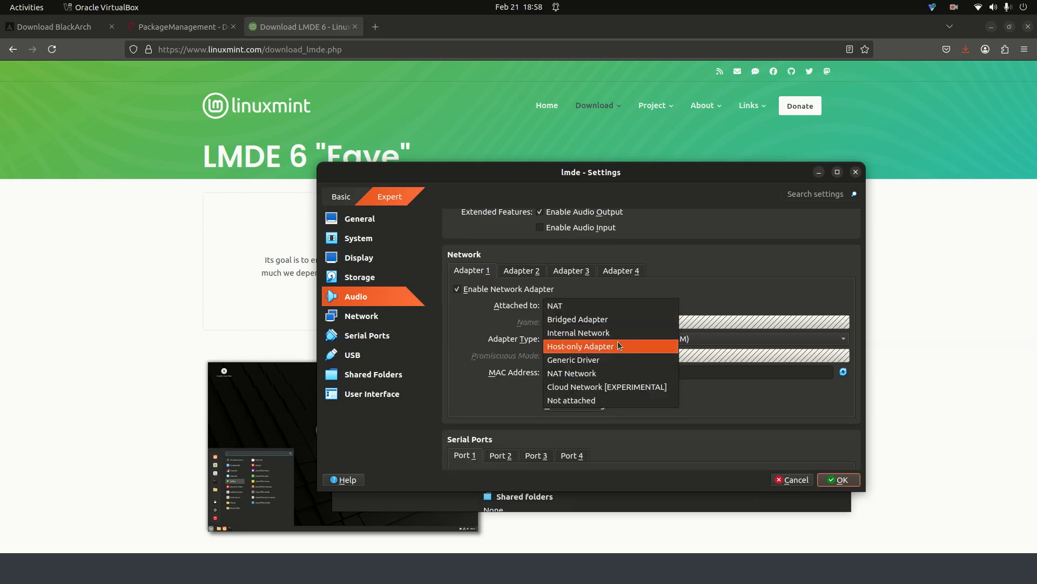
{"action": "left_click", "coordinate": [608, 382]}
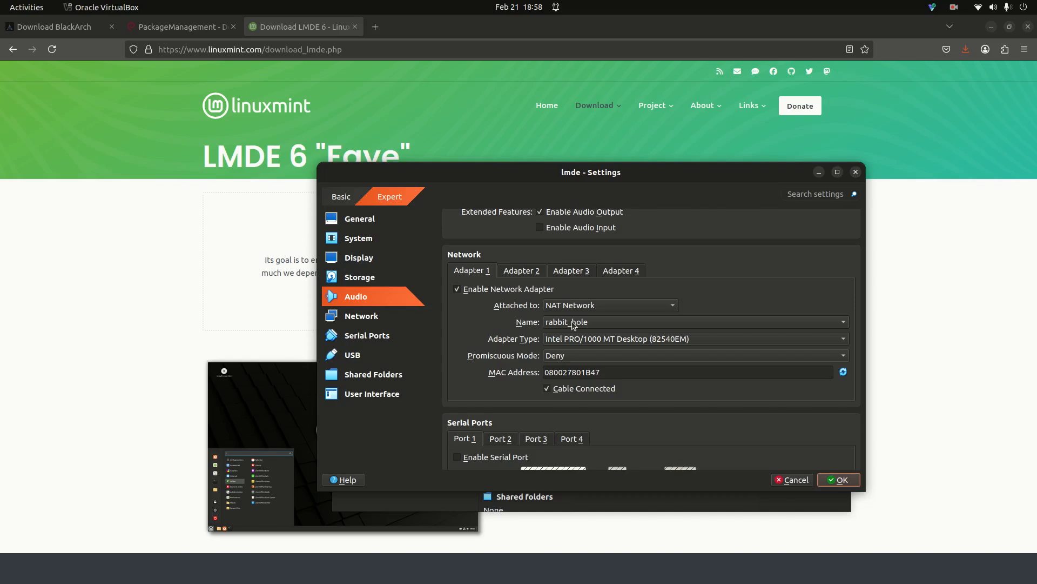
{"action": "left_click", "coordinate": [839, 480]}
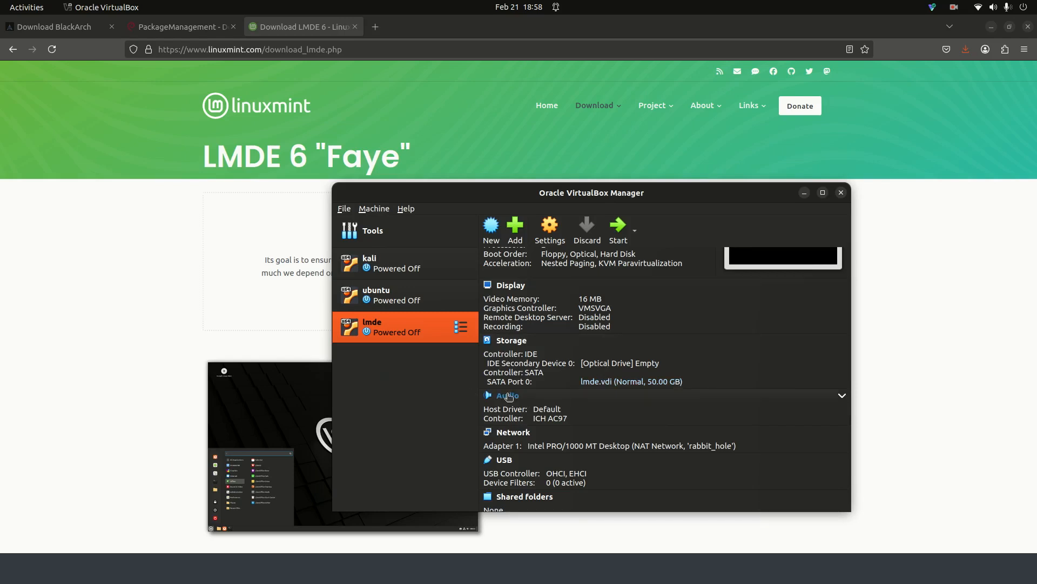
- Start the lmde VM and dismiss the keyboard capture and mouse integration notices
{"action": "left_click", "coordinate": [614, 232]}
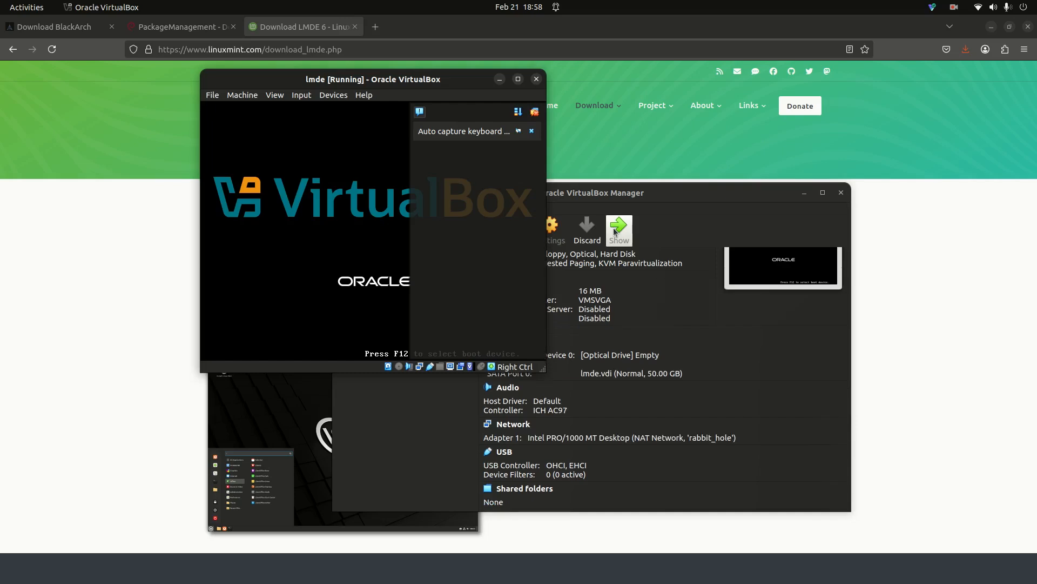
{"action": "left_click", "coordinate": [531, 131]}
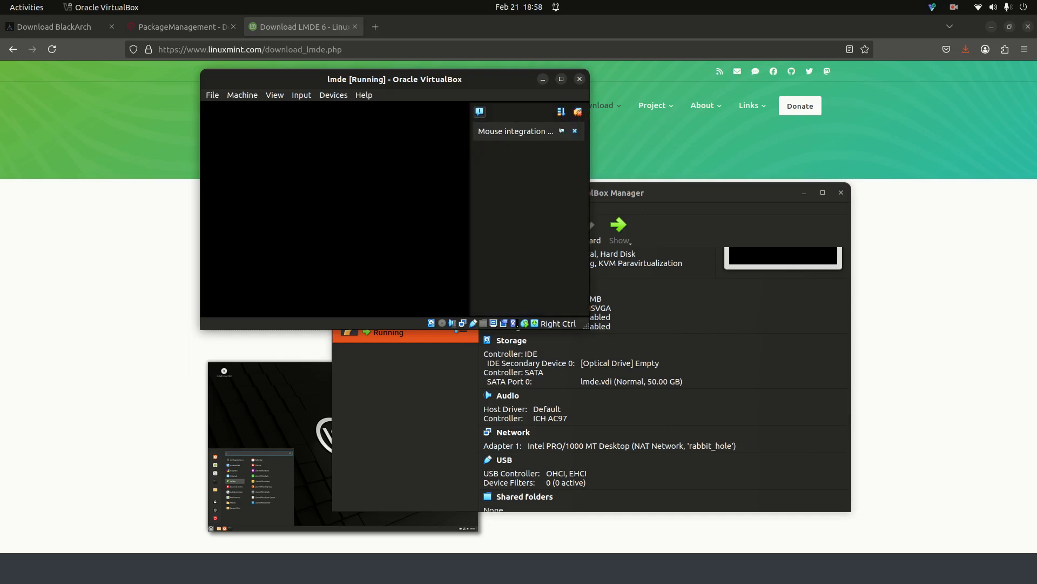
{"action": "left_click", "coordinate": [574, 131]}
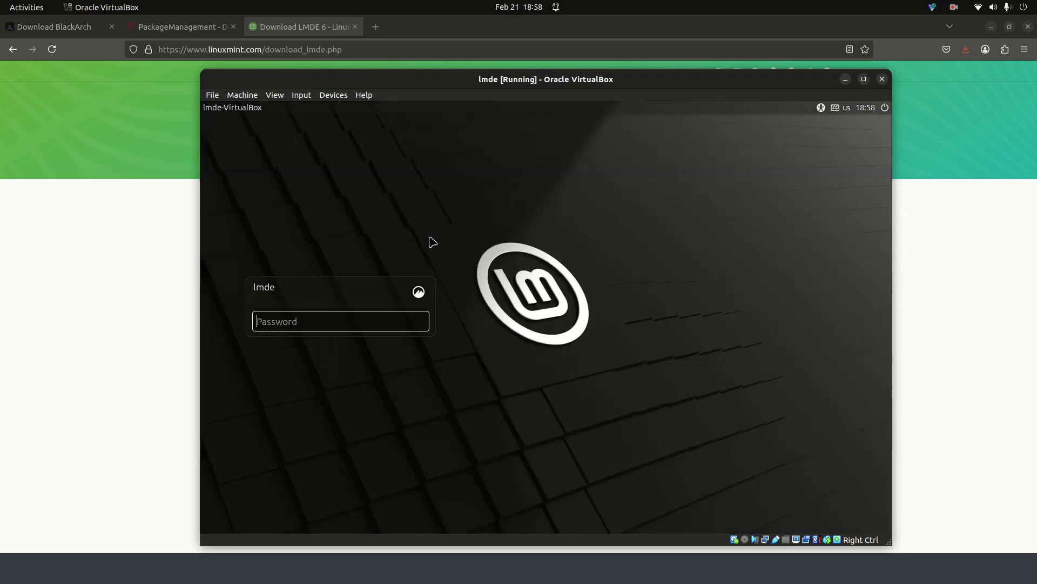
- Log in to Mint with the account password, close the Welcome screen, and open a terminal
{"action": "type", "text": "lmd"}
{"action": "key", "text": "BackSpace"}
{"action": "key", "text": "BackSpace"}
{"action": "key", "text": "BackSpace"}
{"action": "type", "text": "••••••••••••••••••••••••••"}
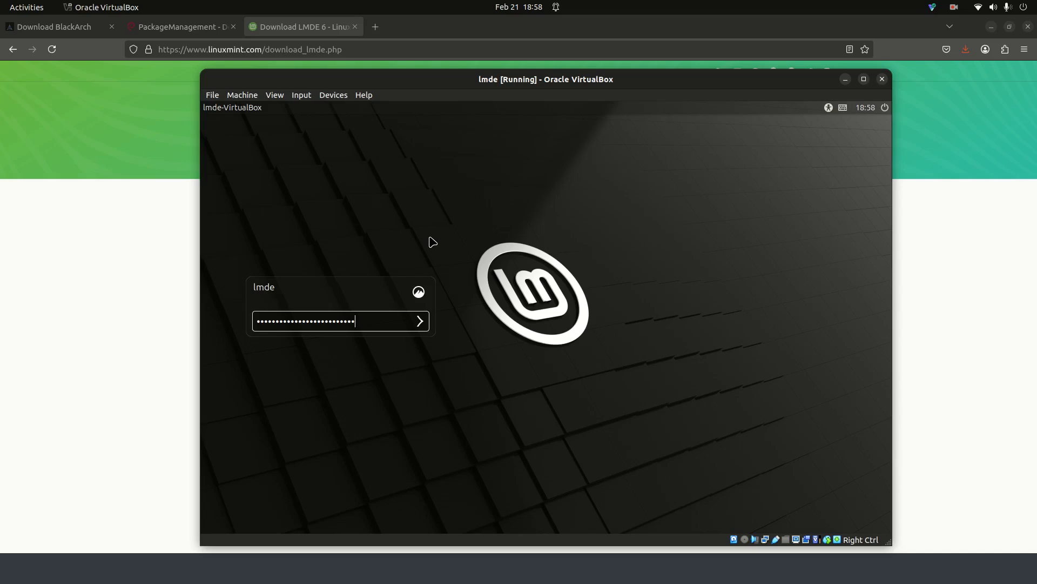
{"action": "key", "text": "Return"}
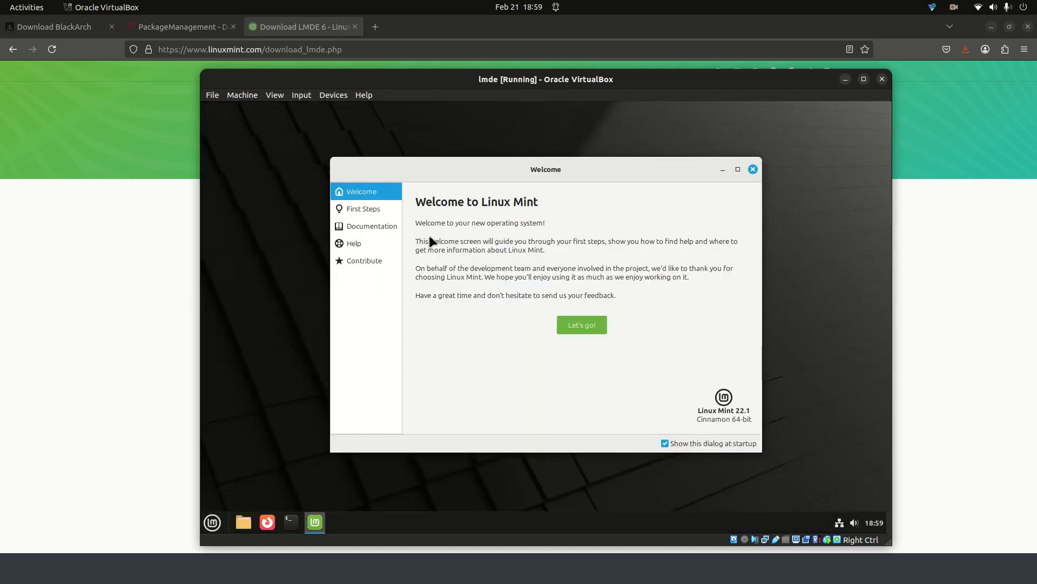
{"action": "left_click", "coordinate": [753, 169]}
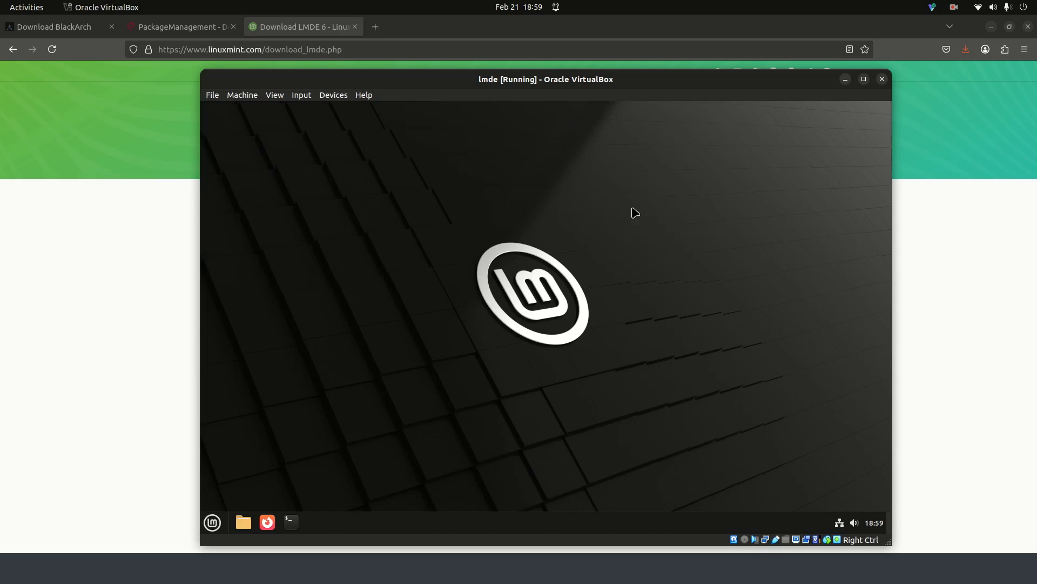
{"action": "key", "text": "ctrl+alt+t"}
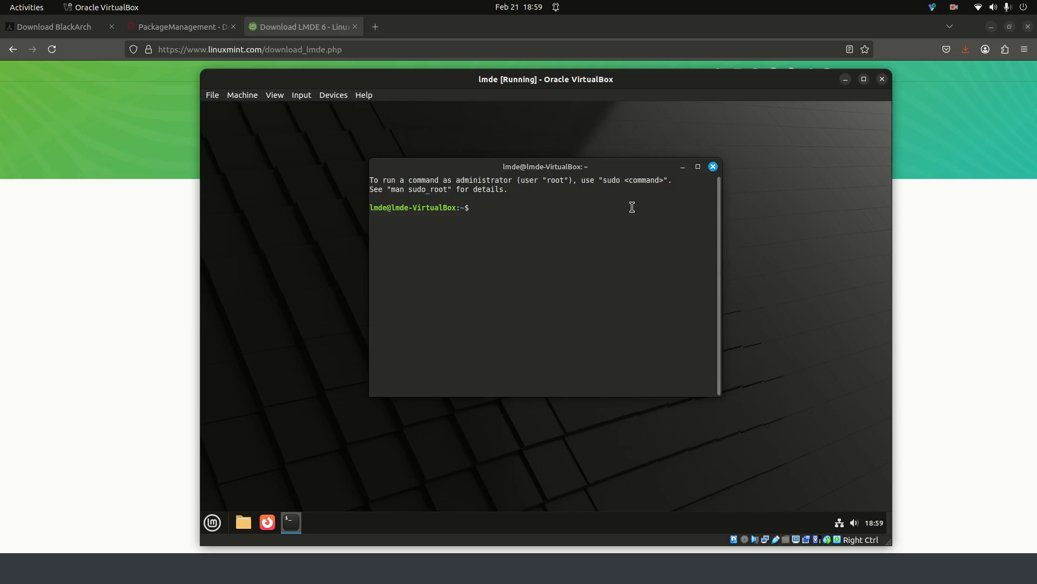
- Run ifconfig, highlight enp0s3's 192.168.2.7 address, then exit the terminal
{"action": "type", "text": "ifconfig"}
{"action": "key", "text": "Return"}
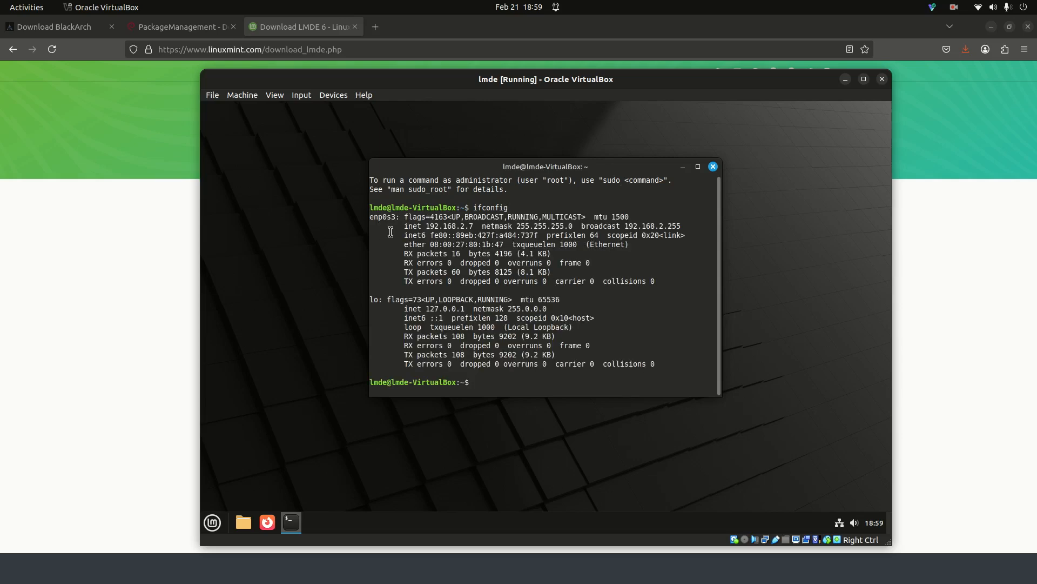
{"action": "left_click_drag", "start_coordinate": [400, 227], "coordinate": [474, 228]}
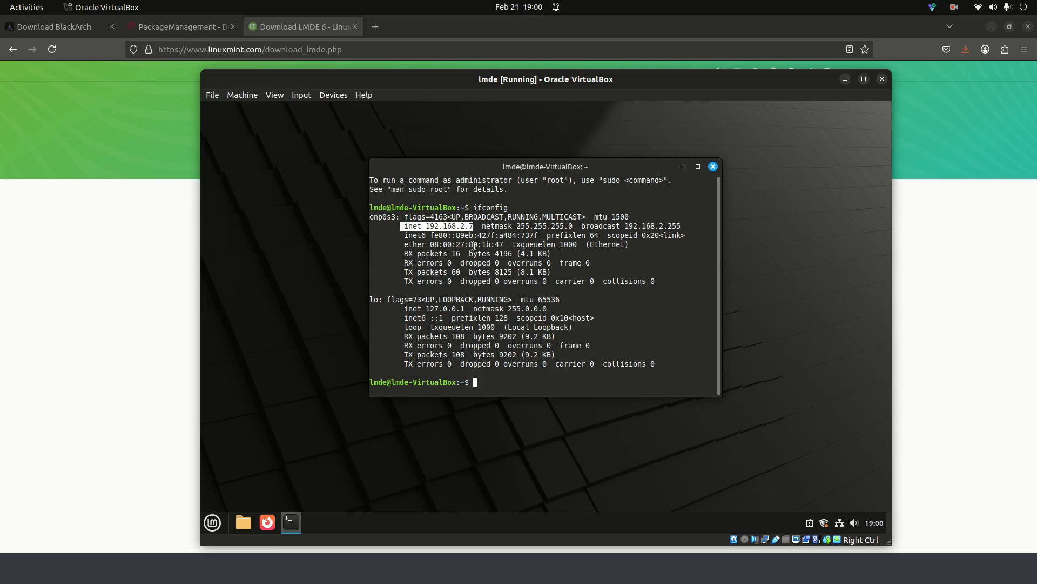
{"action": "type", "text": "exit"}
{"action": "key", "text": "Return"}
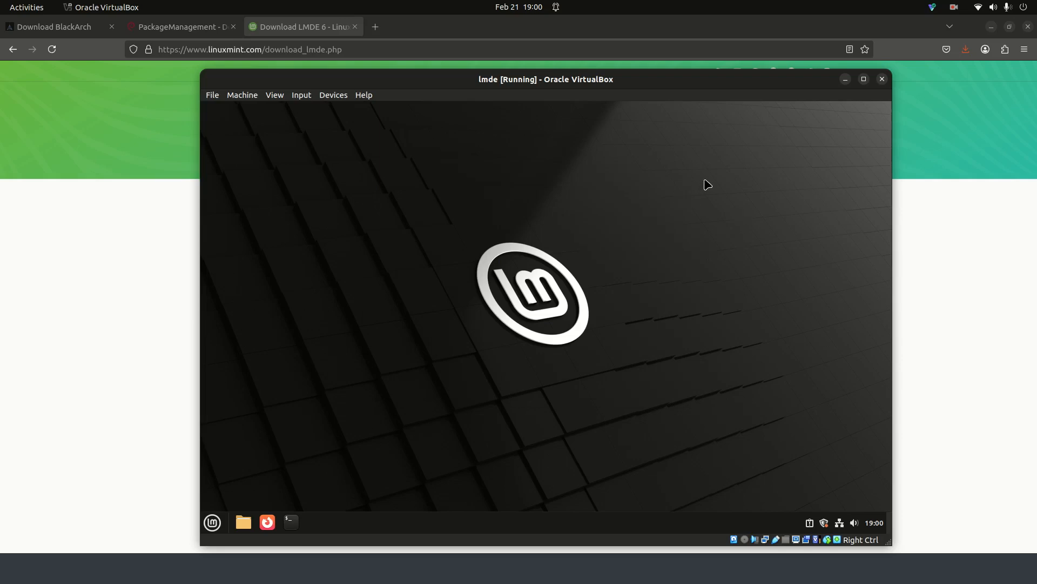